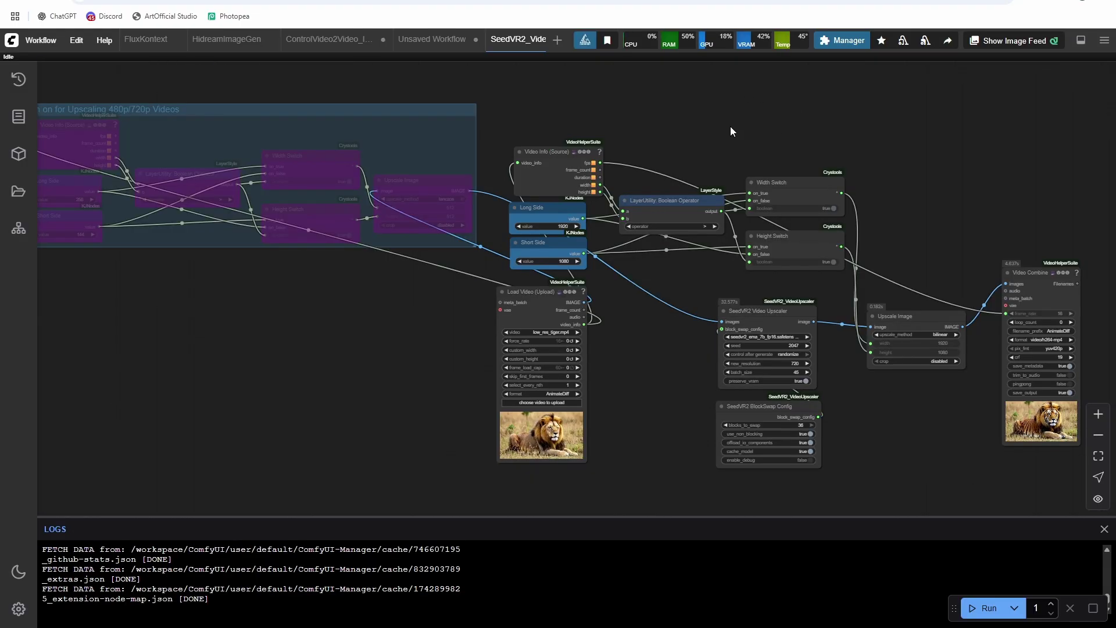
Step: Download the SeedVR2_VideoUpscale.json attachment from the 'SeedVR2 1080p+ Upscaling' post
left_click_drag(721, 130, 778, 140)
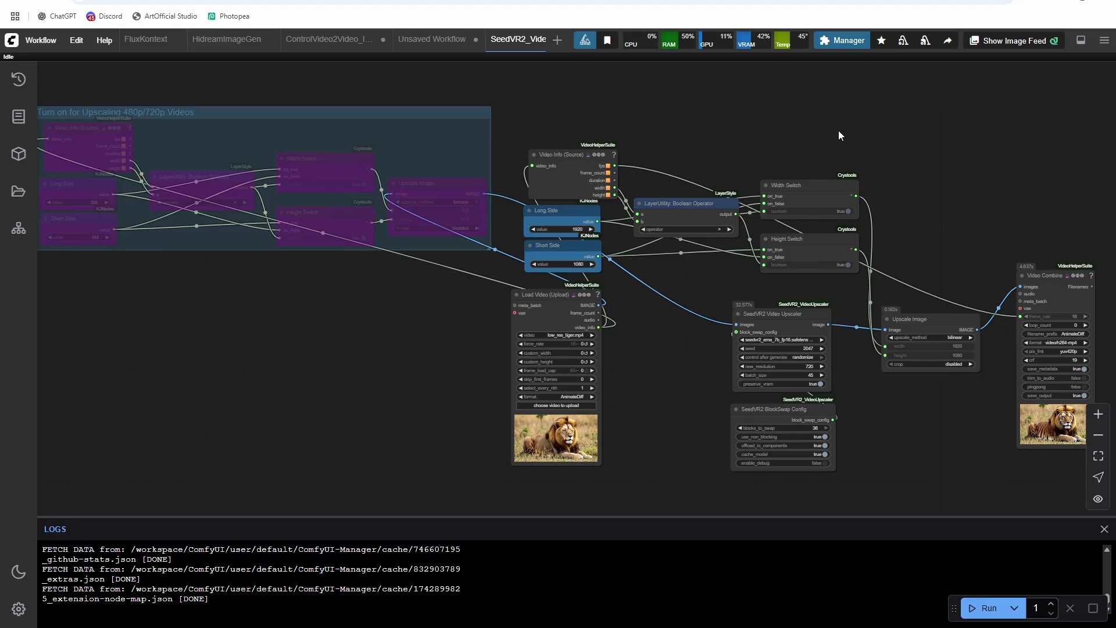
left_click_drag(869, 143, 856, 140)
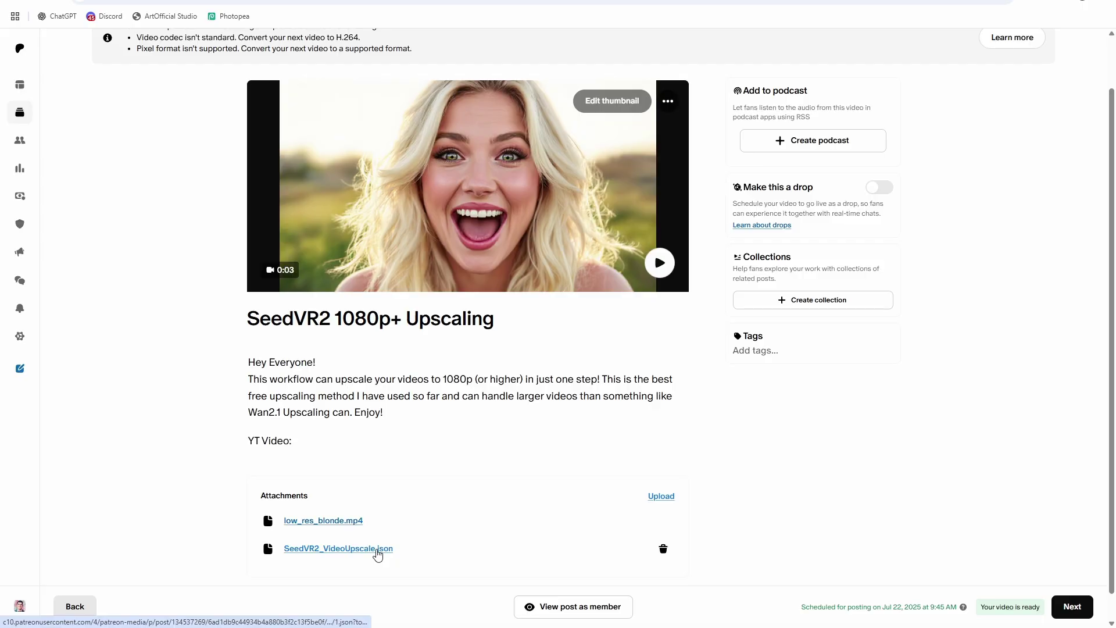
left_click(378, 550)
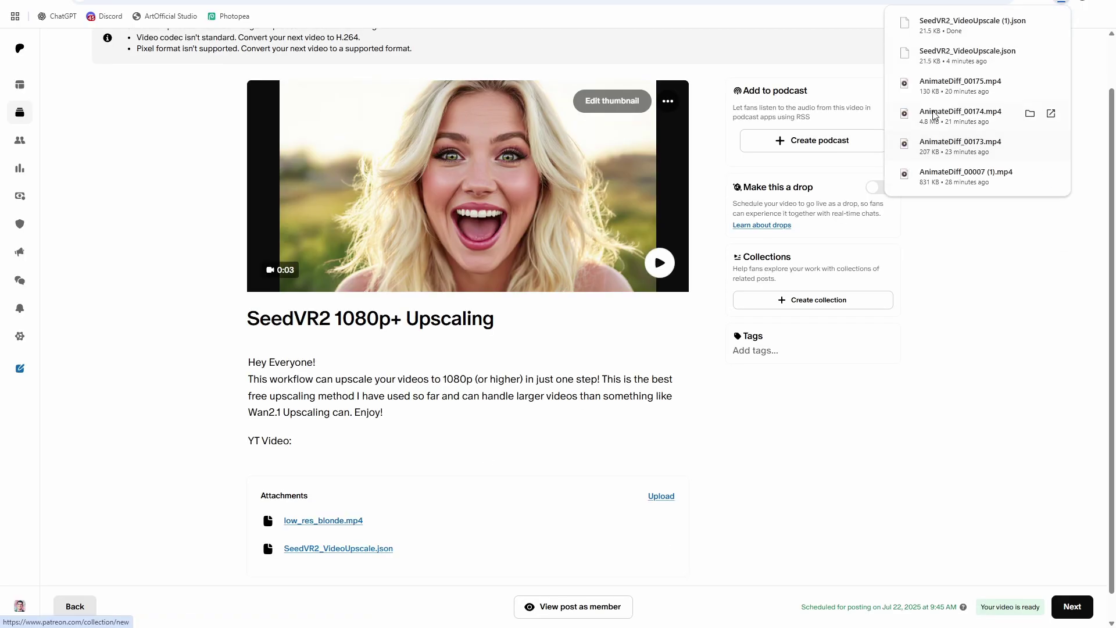
key("ctrl+Tab")
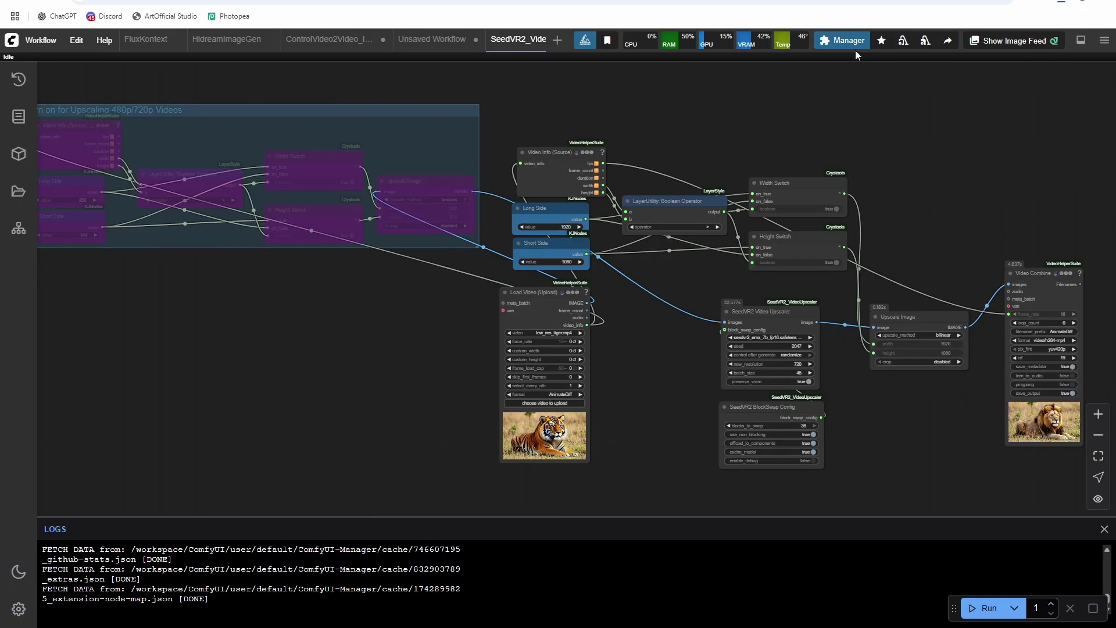
left_click(850, 47)
left_click(555, 245)
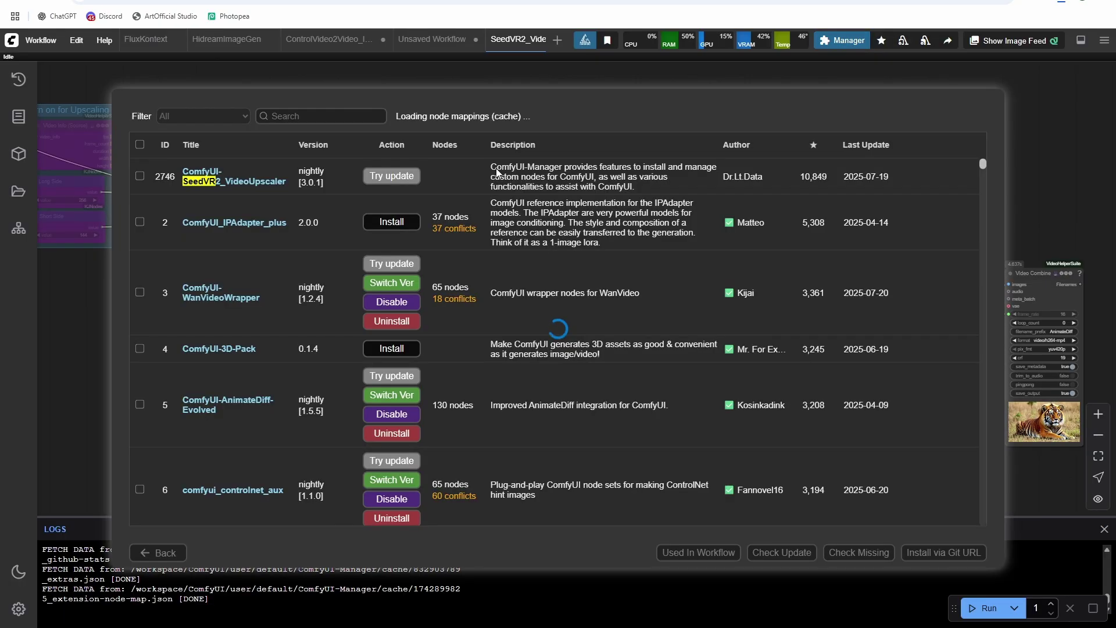
left_click(335, 115)
type("seedvr")
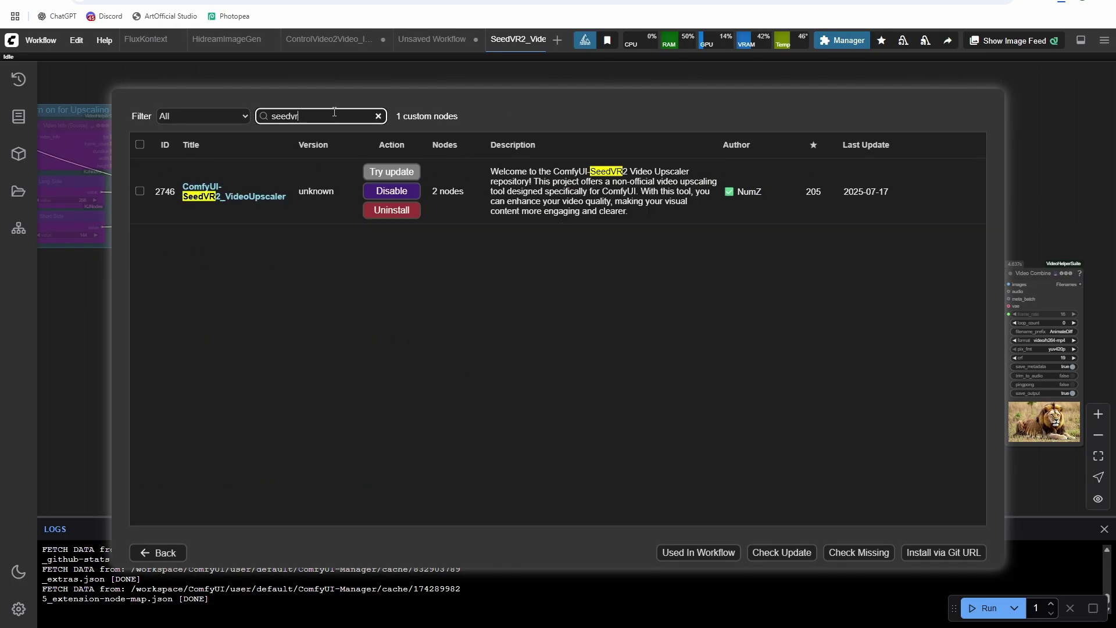
type("2")
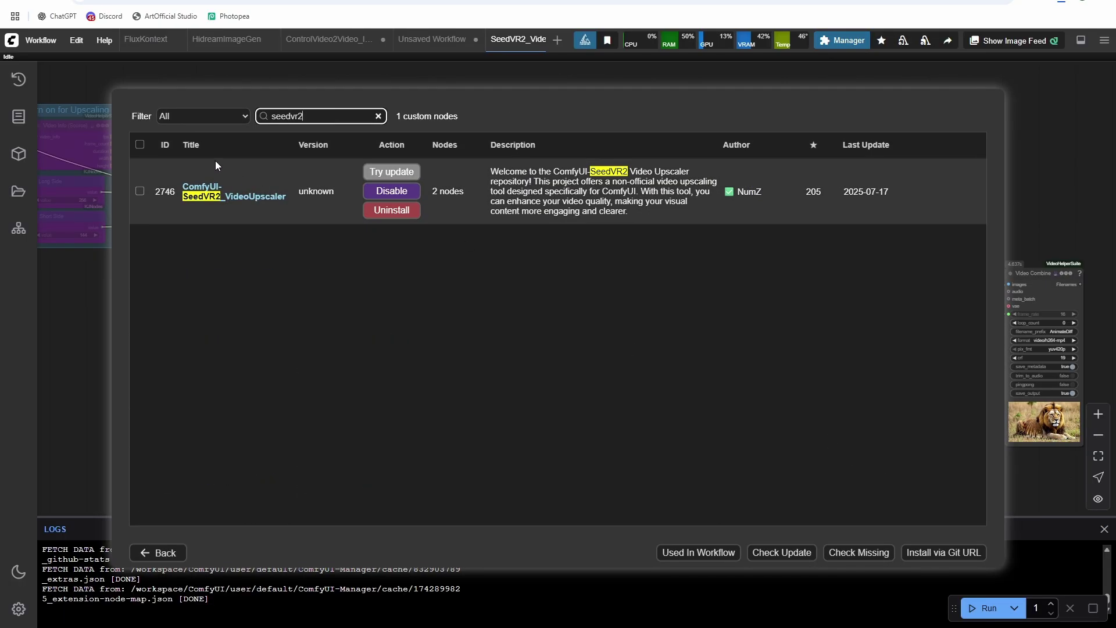
left_click_drag(314, 121, 214, 94)
type("video")
type("ohelper")
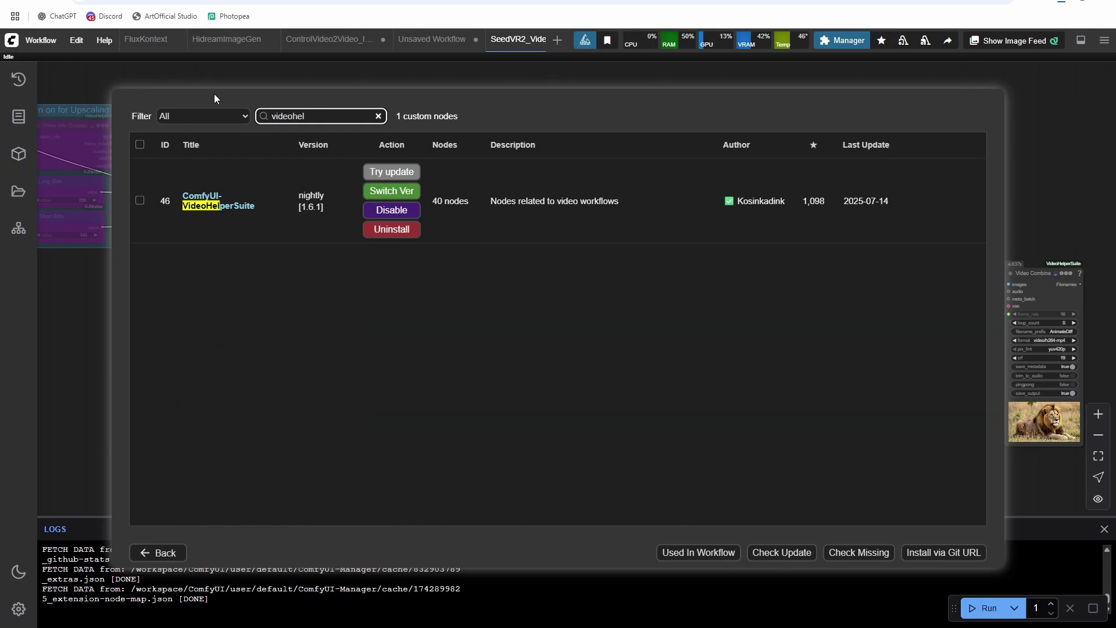
key("ctrl+a")
key("BackSpace")
type("kjnod")
key("Escape")
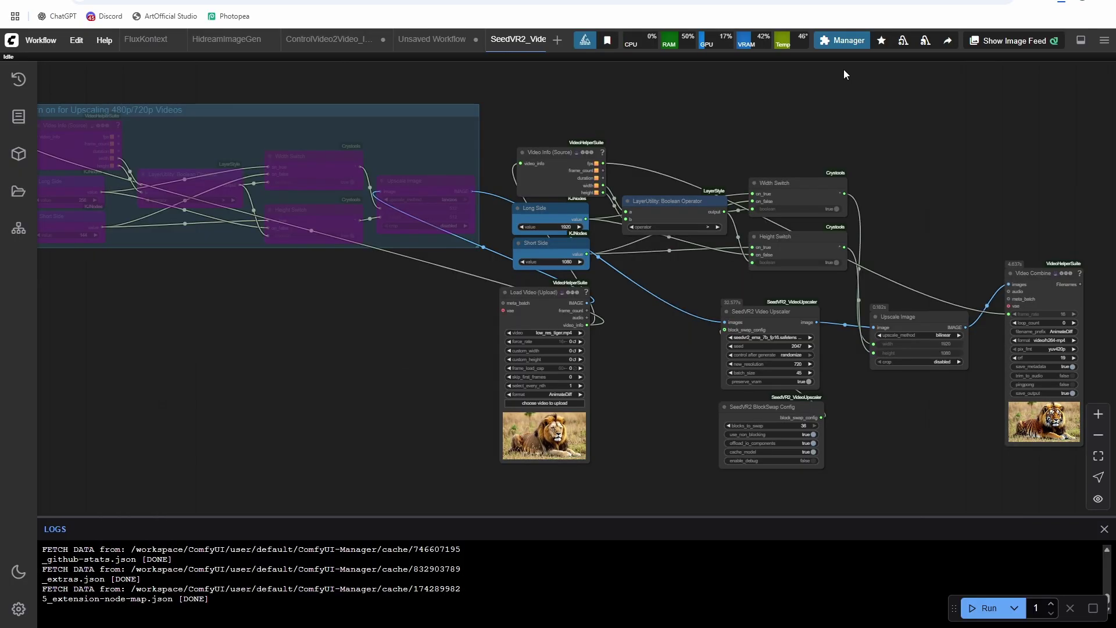
scroll(930, 180, "up", 3)
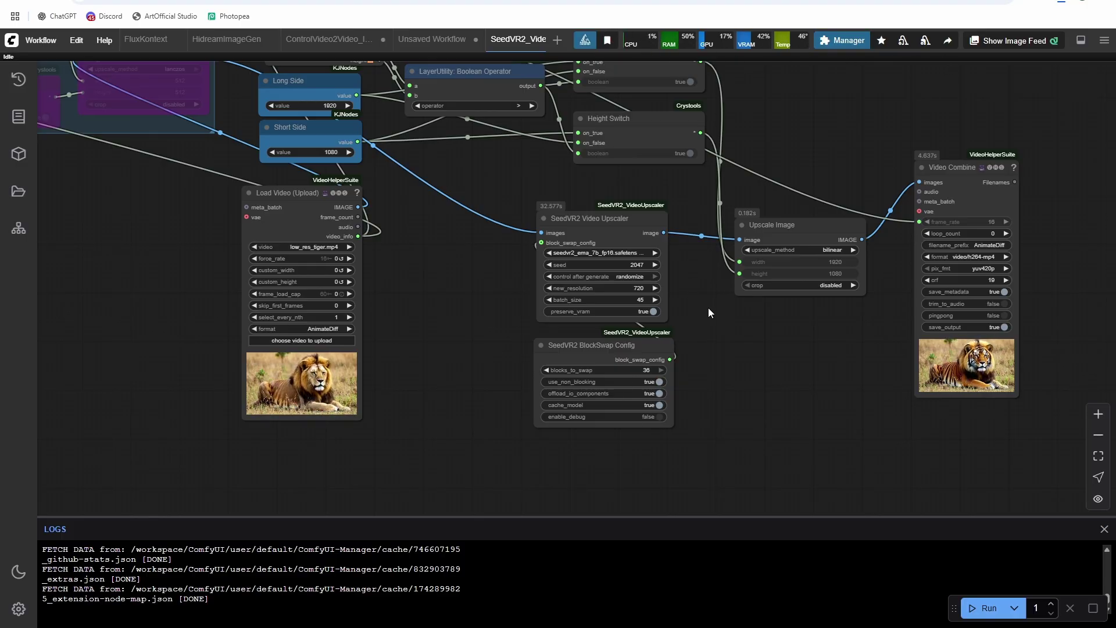
scroll(709, 308, "up", 2)
left_click(609, 208)
left_click(614, 254)
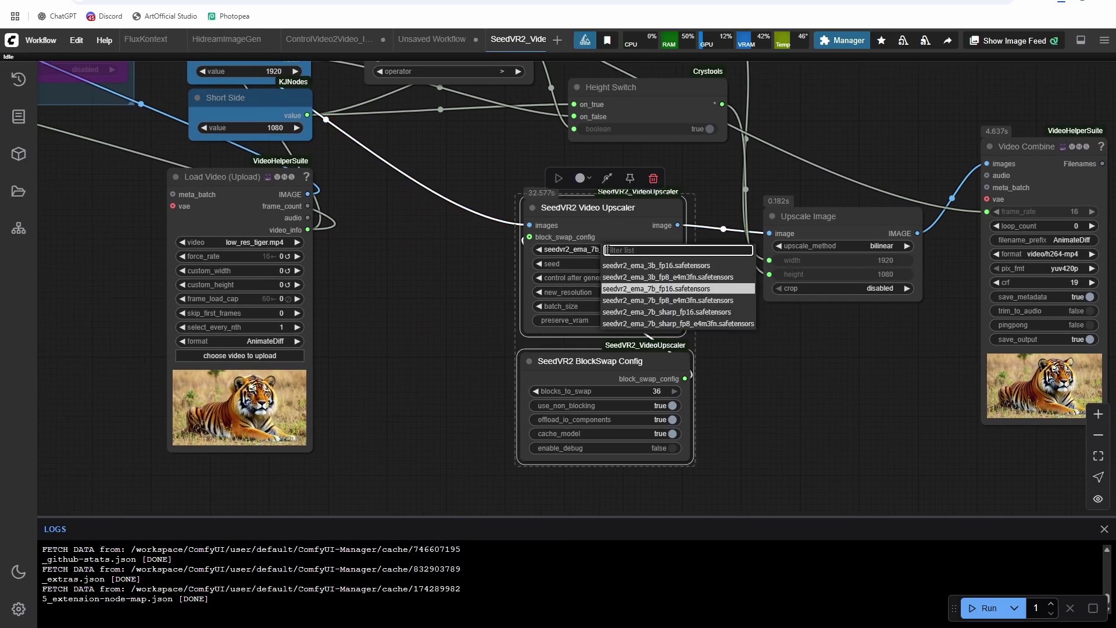
left_click(734, 352)
left_click_drag(734, 352, 757, 396)
scroll(759, 393, "down", 5)
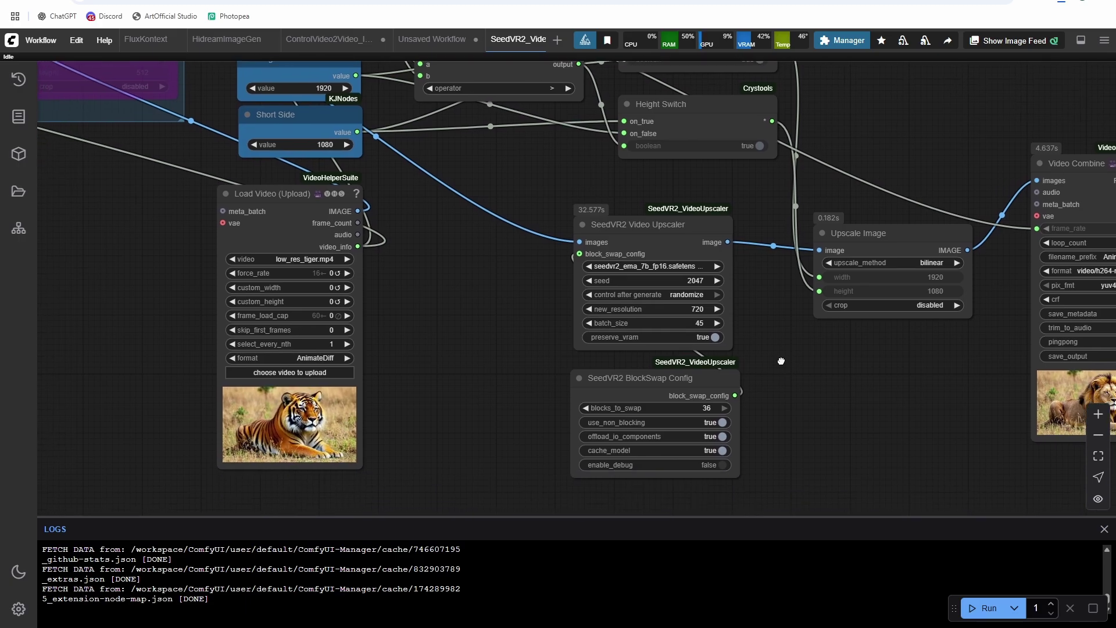
scroll(790, 343, "up", 6)
left_click_drag(814, 385, 603, 262)
scroll(710, 376, "down", 2)
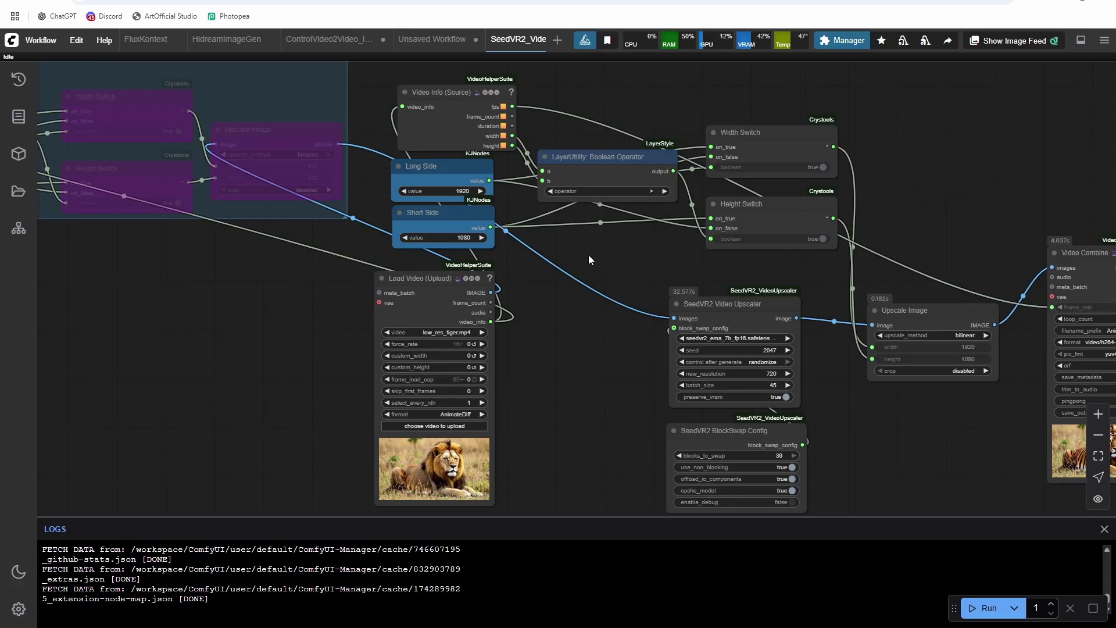
left_click_drag(594, 259, 443, 167)
scroll(483, 203, "up", 5)
left_click_drag(411, 297, 399, 224)
left_click(556, 185)
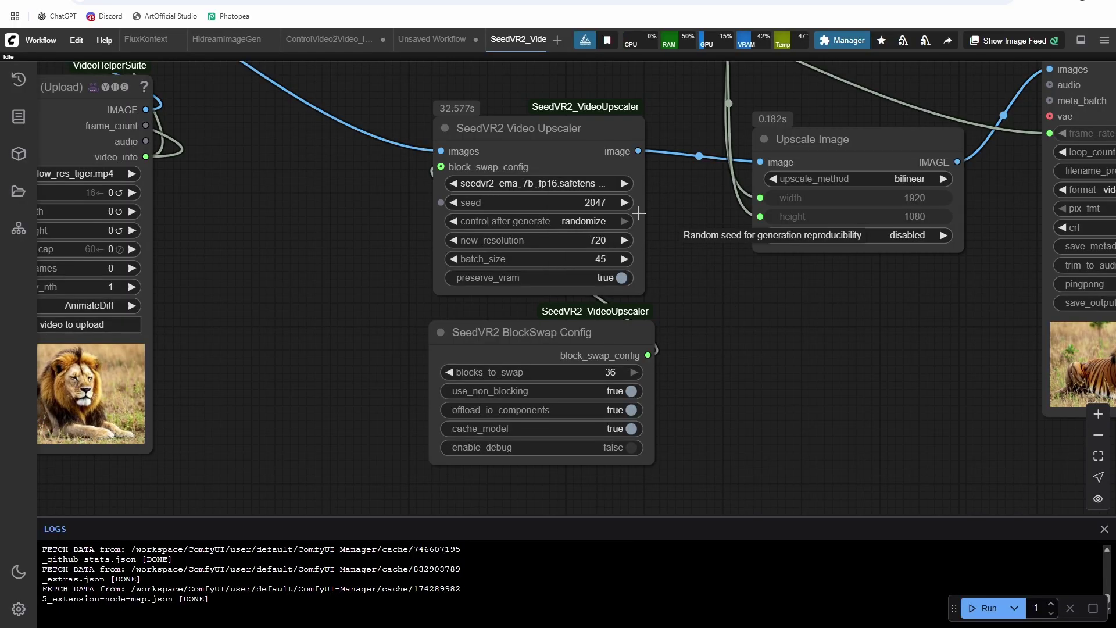
left_click(563, 170)
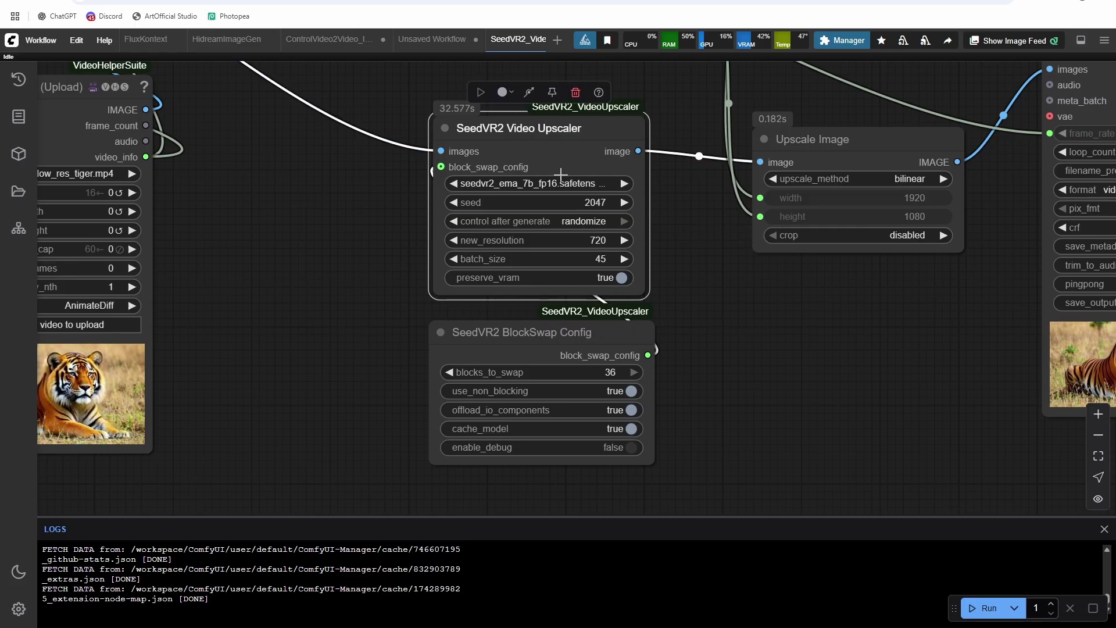
left_click(561, 181)
left_click(849, 354)
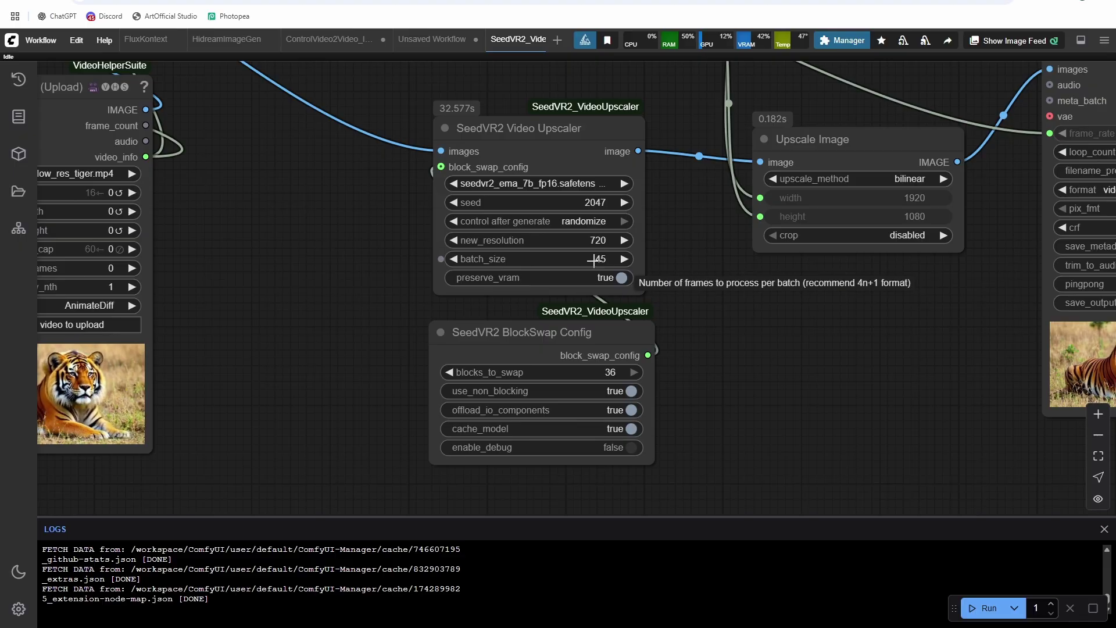
left_click(555, 184)
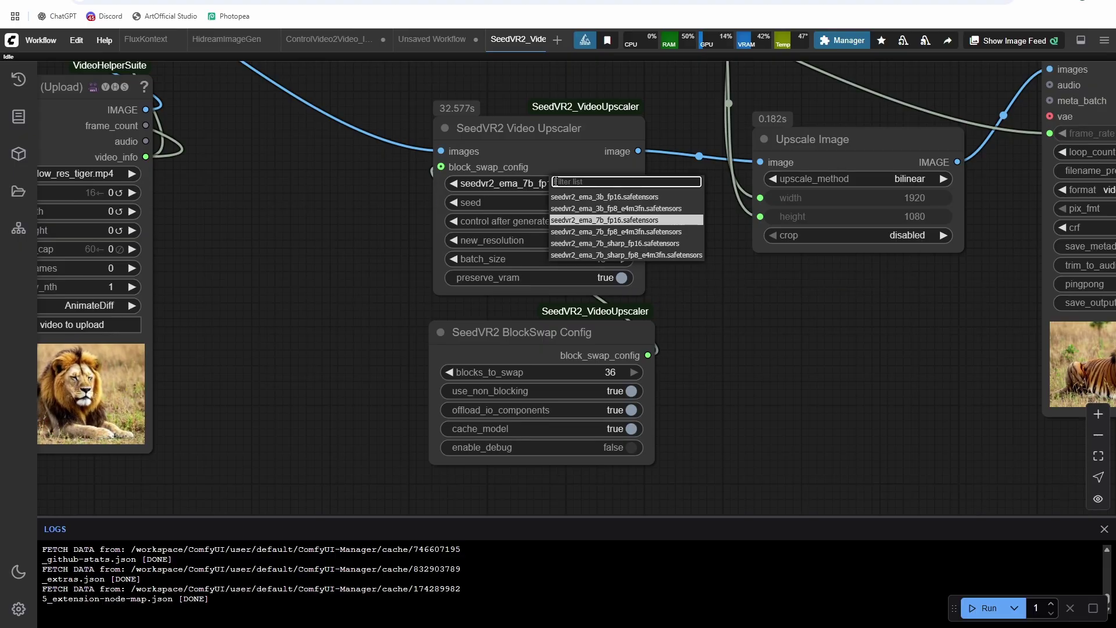
left_click(684, 311)
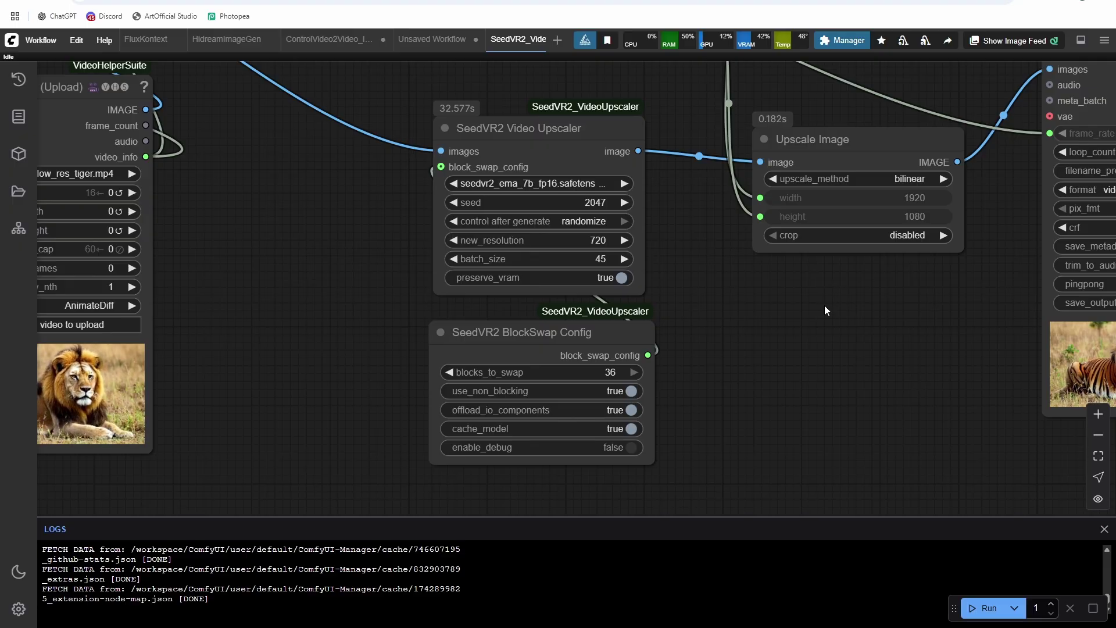
Step: Set new_resolution on the SeedVR2 Video Upscaler node to 480
left_click_drag(695, 278, 750, 315)
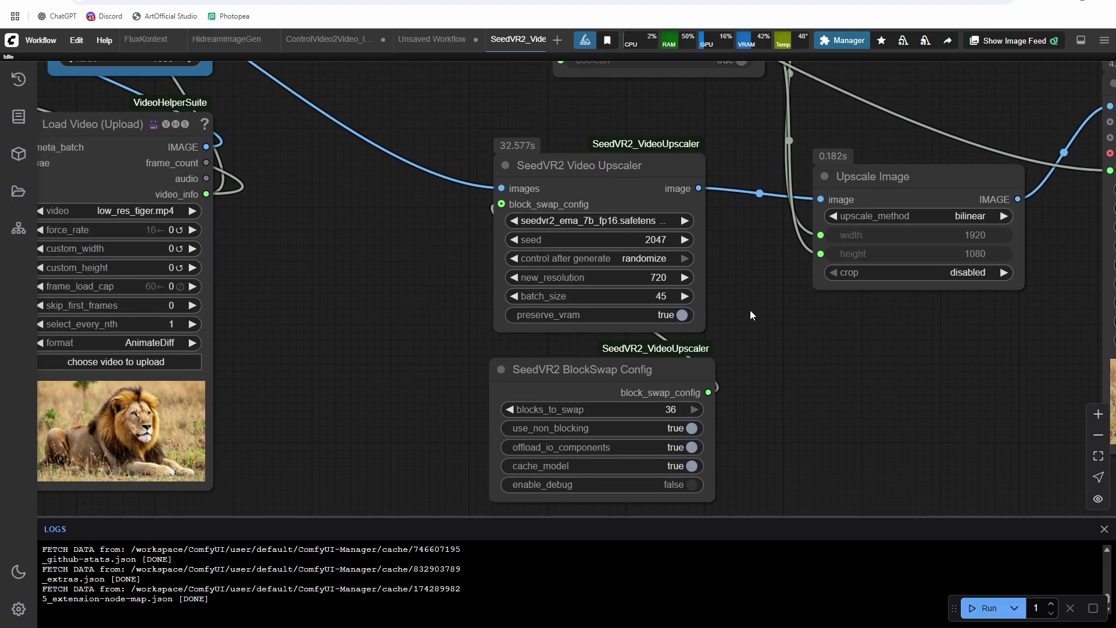
left_click(635, 278)
type("480")
key("Return")
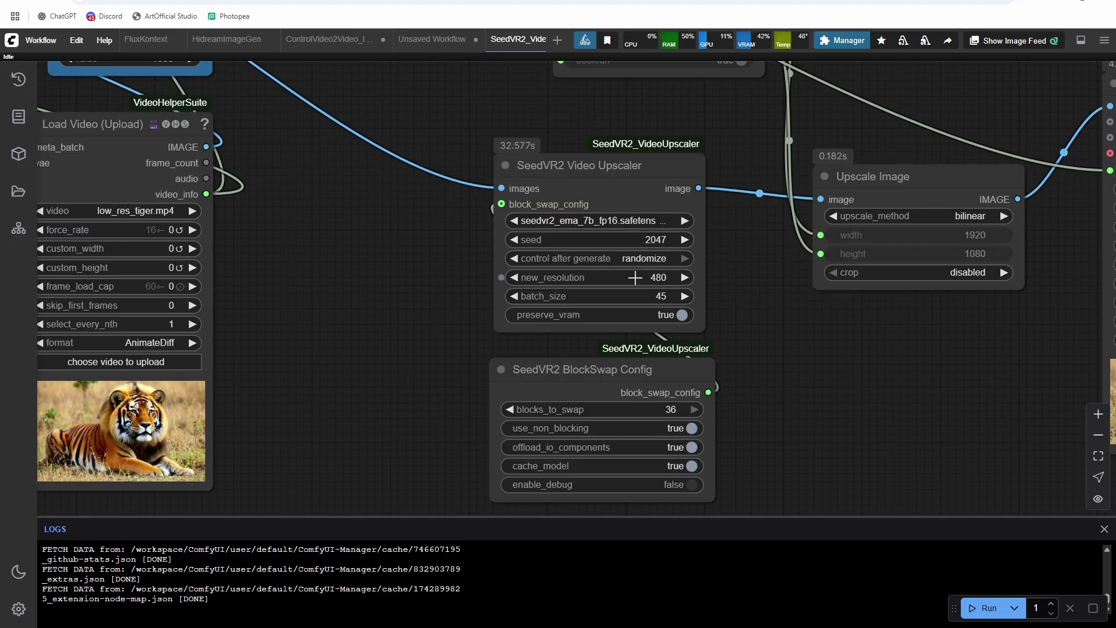
Step: Tidy the graph by nudging the Upscale Image and BlockSwap Config nodes into place
left_click_drag(957, 266, 853, 339)
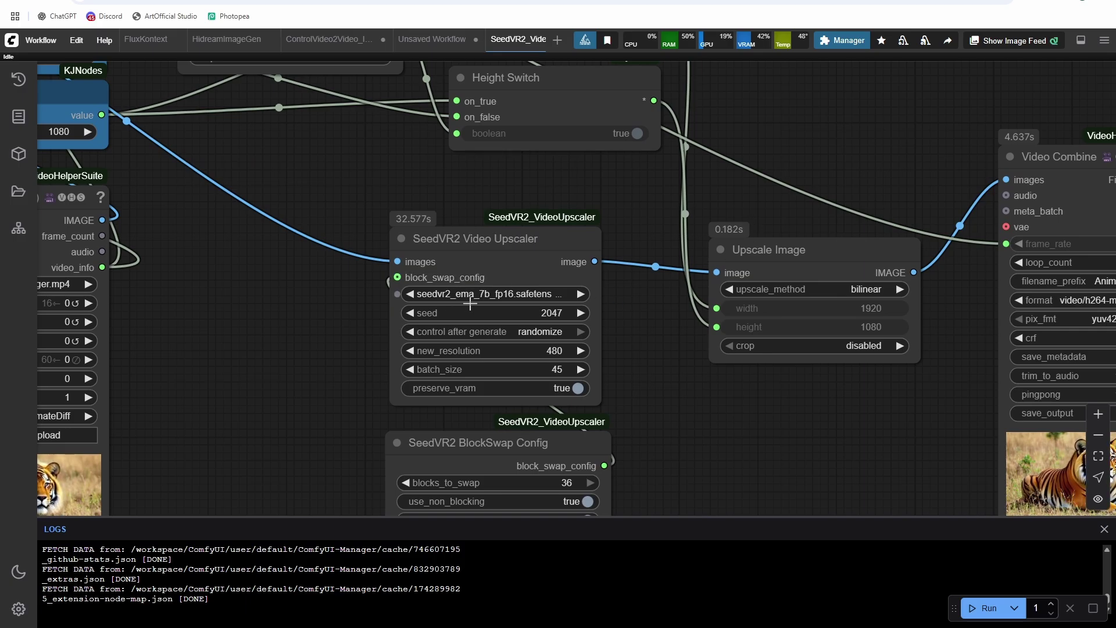
left_click_drag(671, 399, 556, 356)
left_click_drag(659, 217, 665, 206)
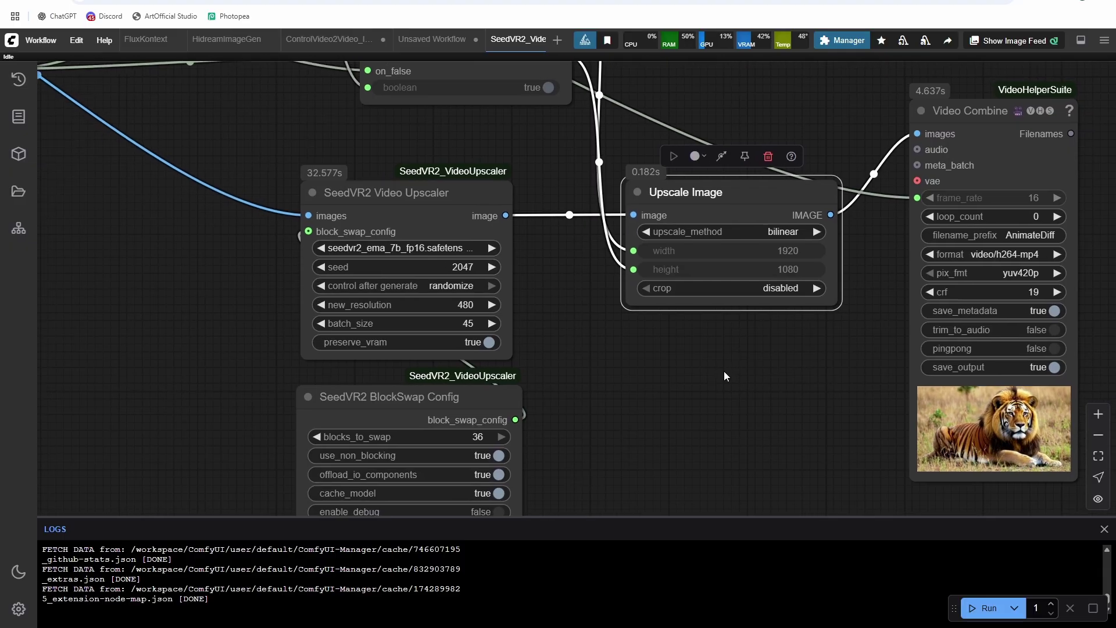
left_click_drag(724, 371, 642, 365)
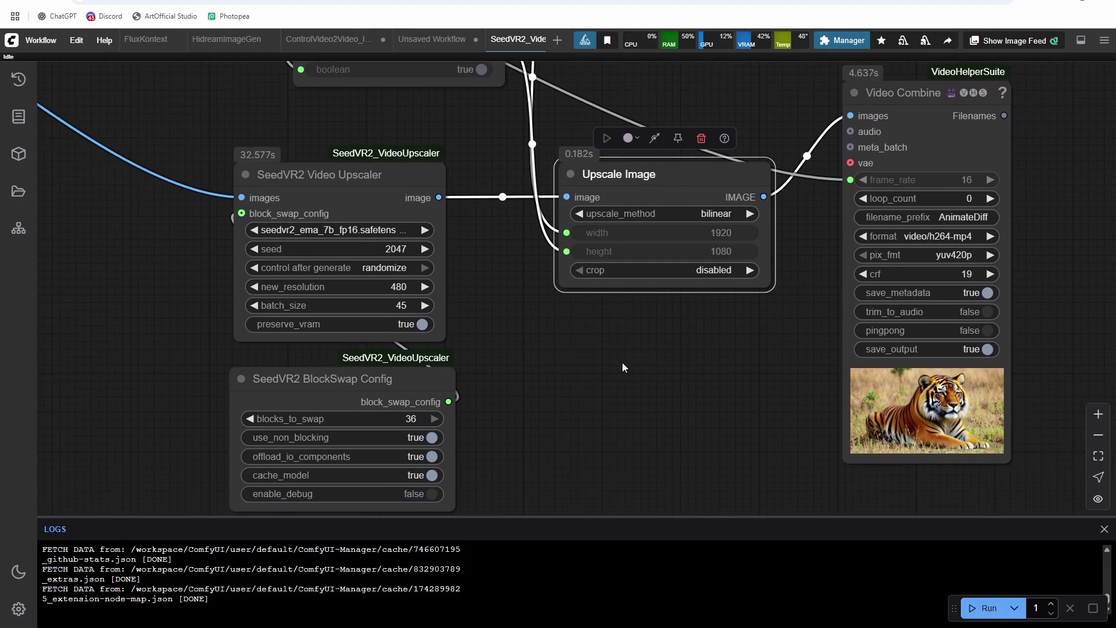
left_click_drag(622, 363, 773, 342)
left_click_drag(668, 274, 792, 272)
left_click_drag(677, 323, 655, 314)
left_click(775, 309)
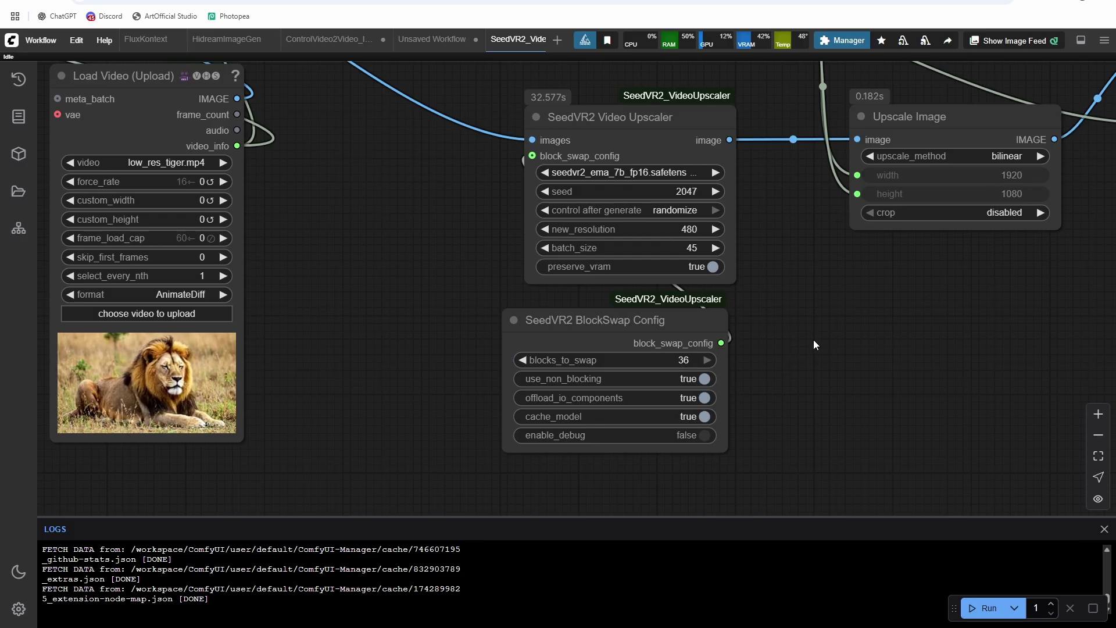
left_click_drag(814, 339, 872, 385)
scroll(350, 238, "down", 3)
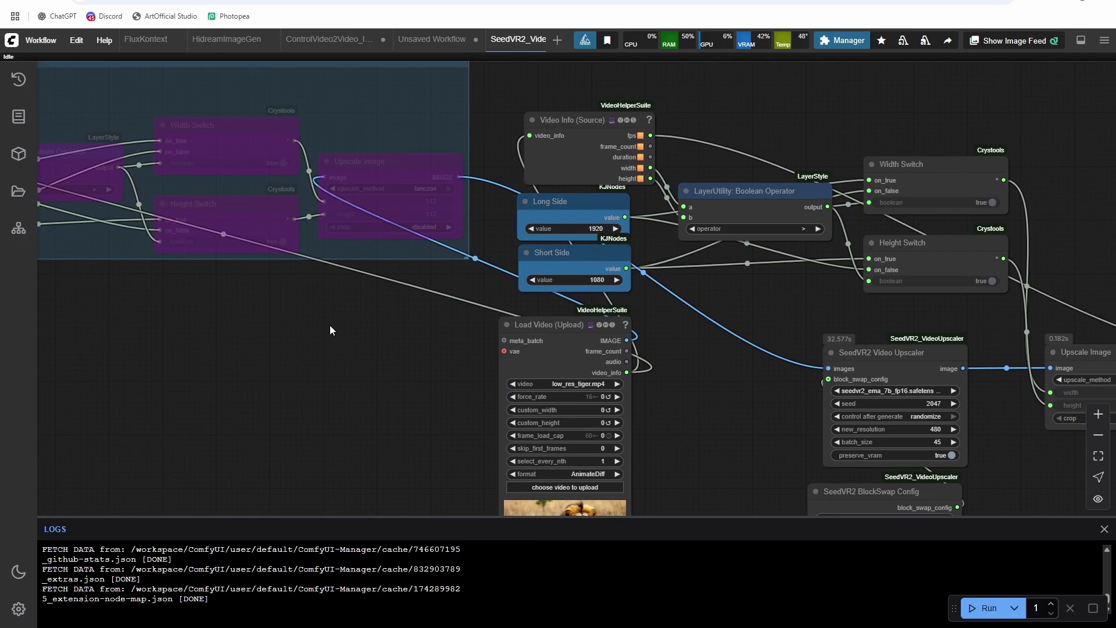
left_click_drag(329, 325, 666, 393)
scroll(665, 393, "up", 1)
left_click_drag(421, 370, 426, 425)
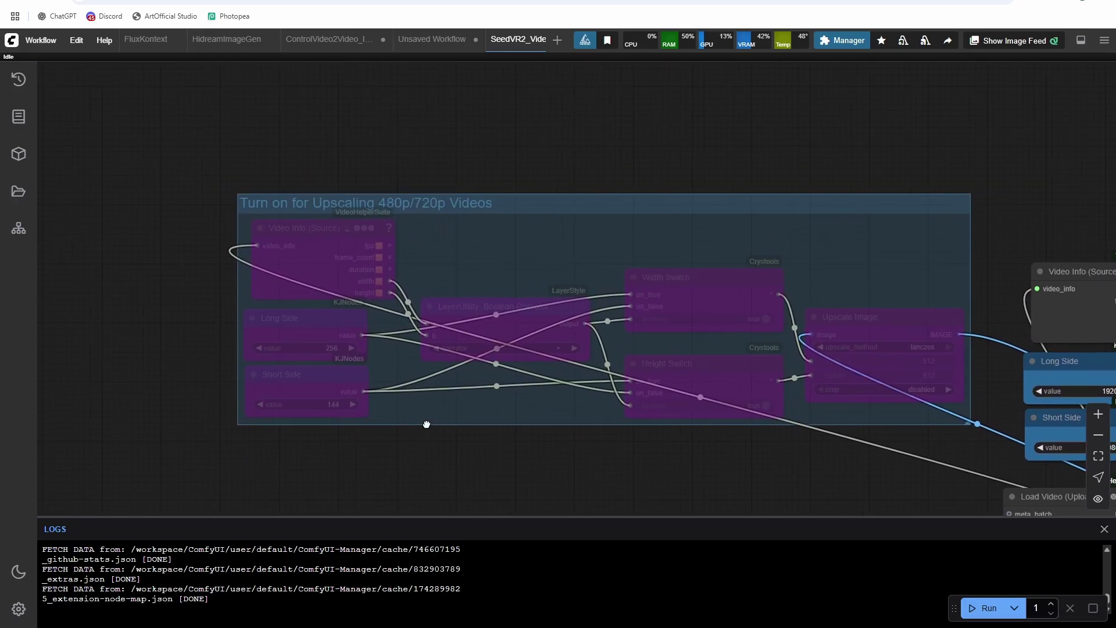
left_click(439, 208)
left_click(488, 111)
left_click_drag(588, 134, 458, 83)
left_click_drag(639, 139, 744, 130)
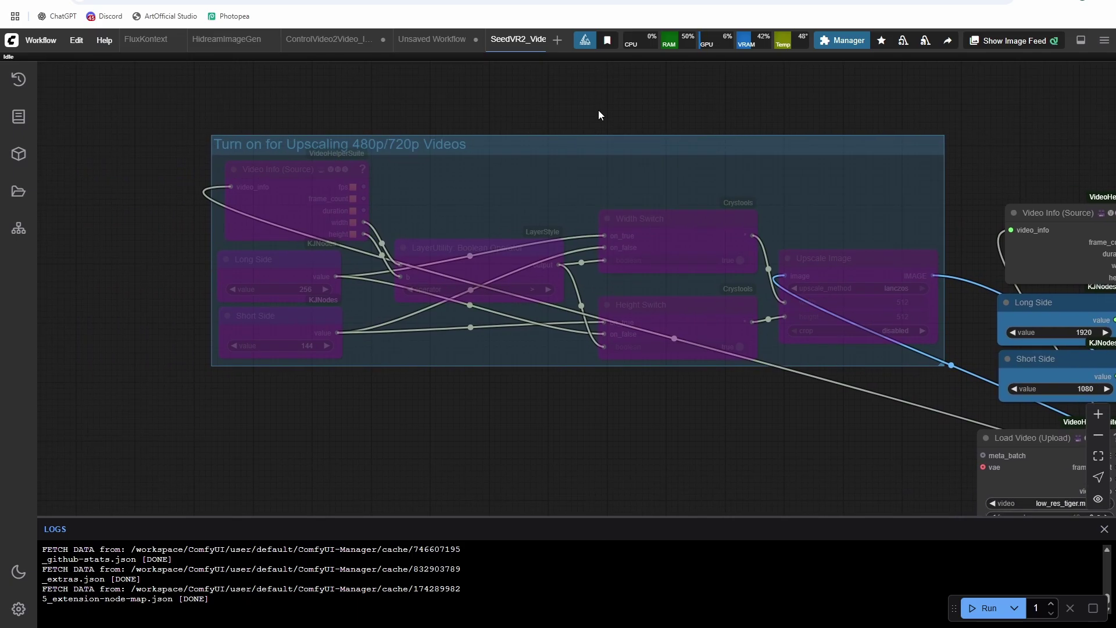
scroll(362, 409, "up", 4)
left_click_drag(362, 409, 471, 442)
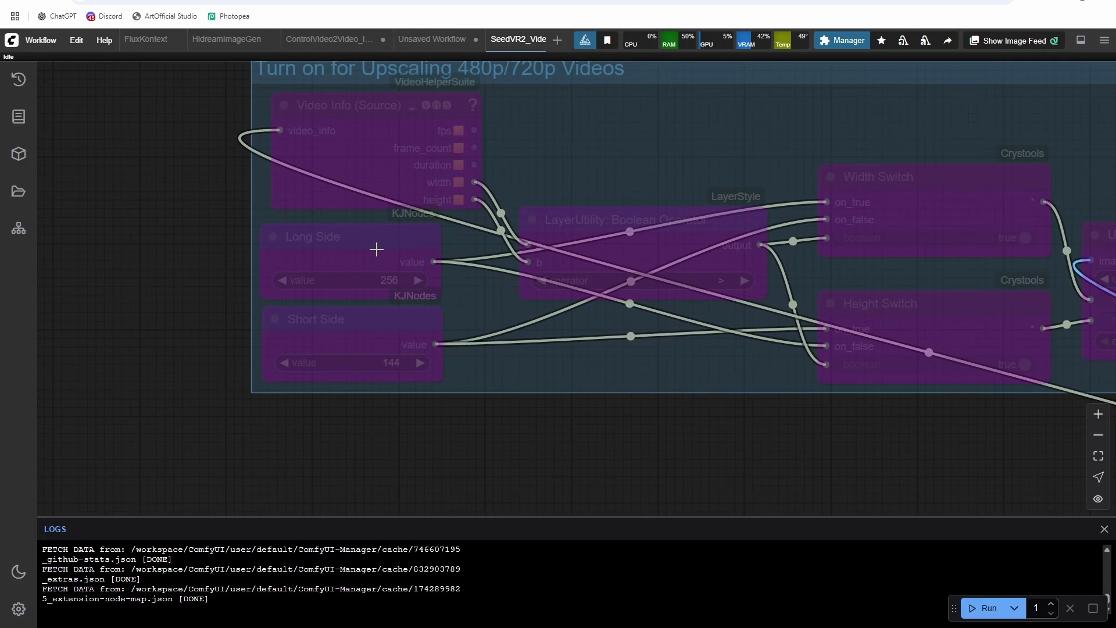
scroll(430, 113, "up", 2)
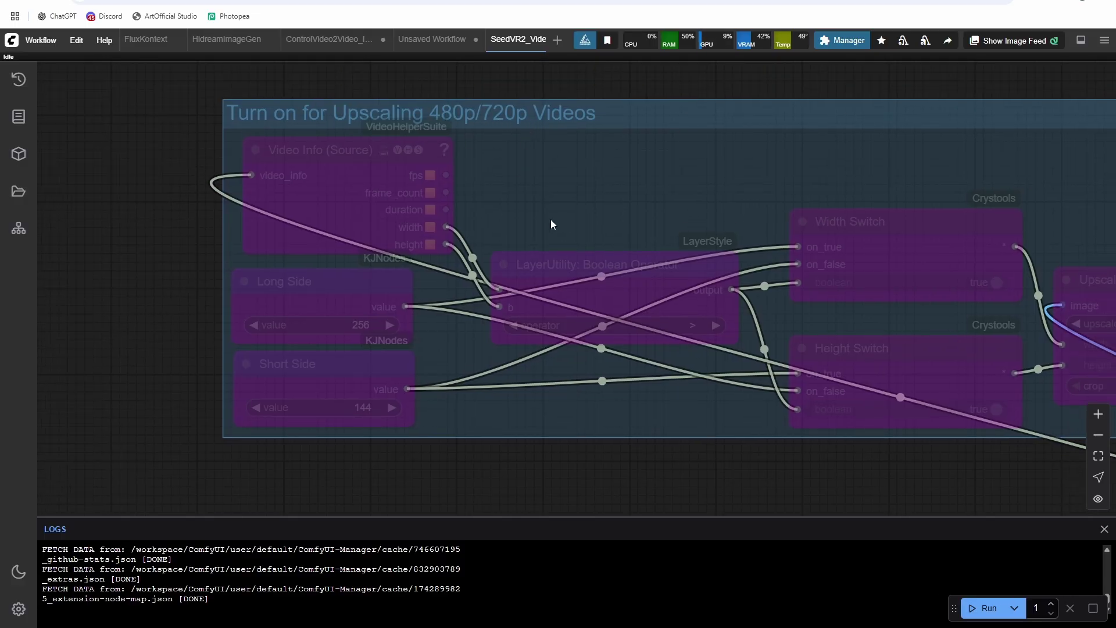
scroll(570, 403, "down", 5)
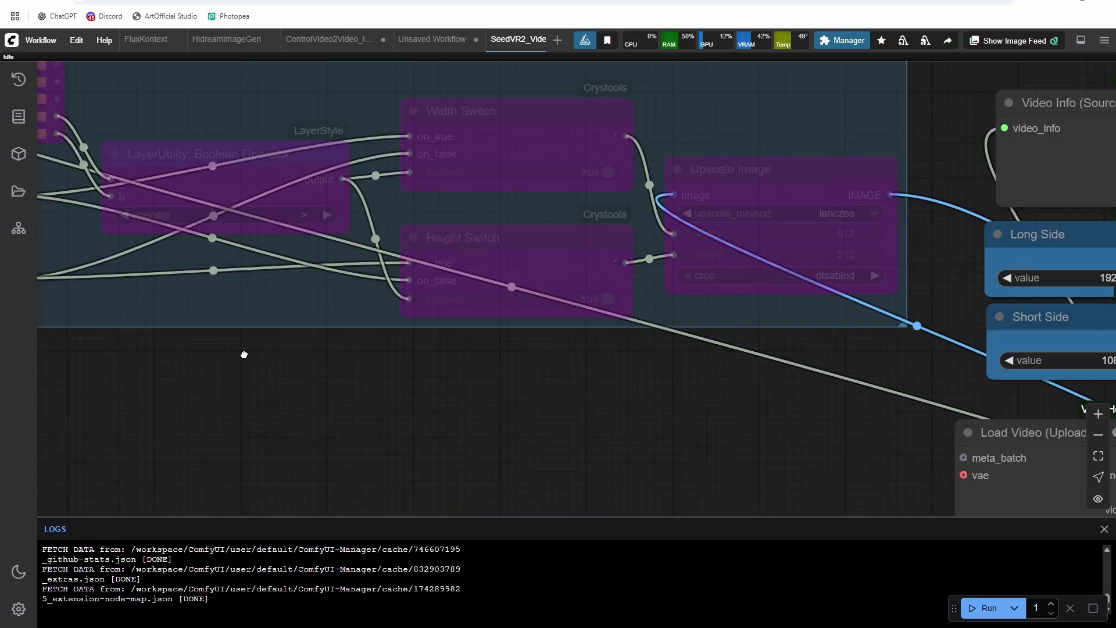
left_click_drag(661, 357, 584, 357)
scroll(704, 299, "up", 5)
left_click_drag(703, 298, 604, 251)
scroll(599, 272, "down", 3)
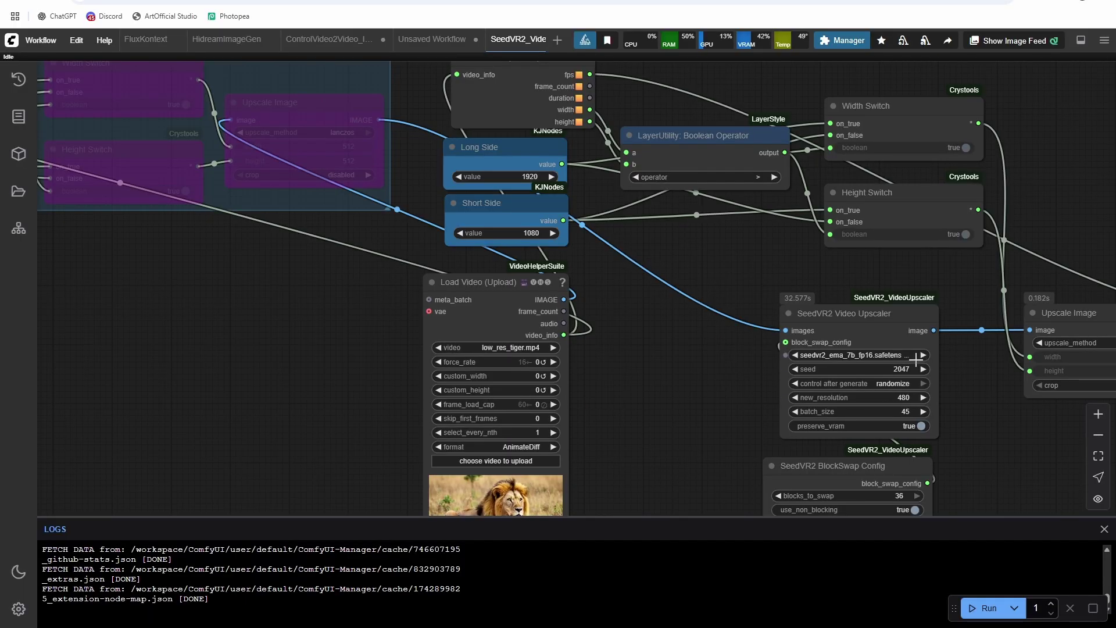
scroll(931, 364, "down", 3)
scroll(931, 364, "right", 5)
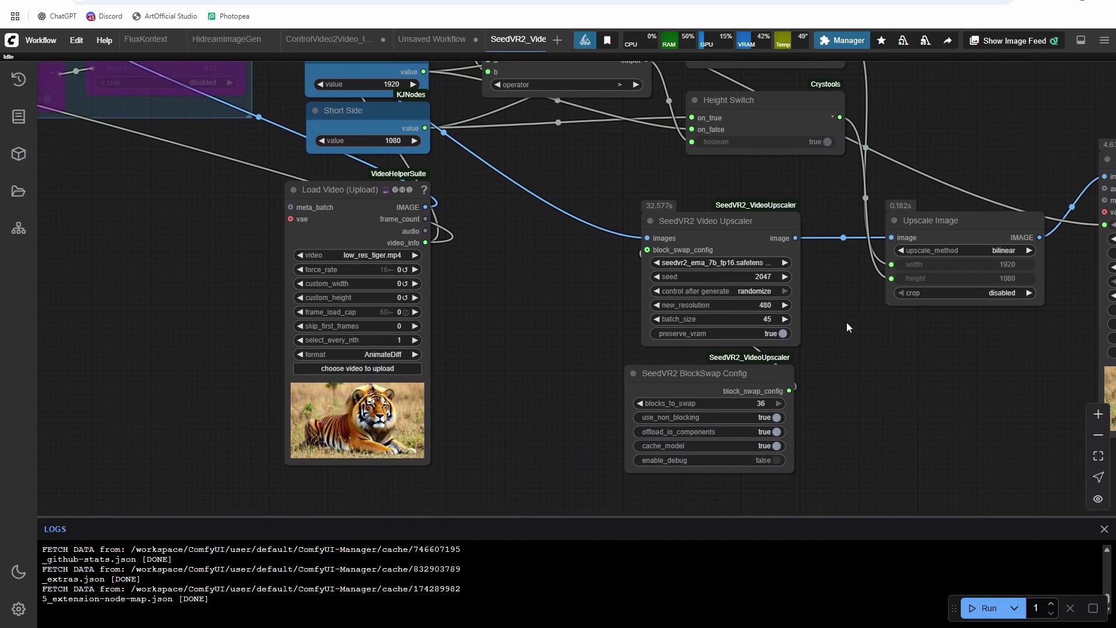
scroll(850, 319, "down", 3)
scroll(663, 352, "down", 1)
scroll(605, 302, "right", 2)
scroll(581, 305, "up", 2)
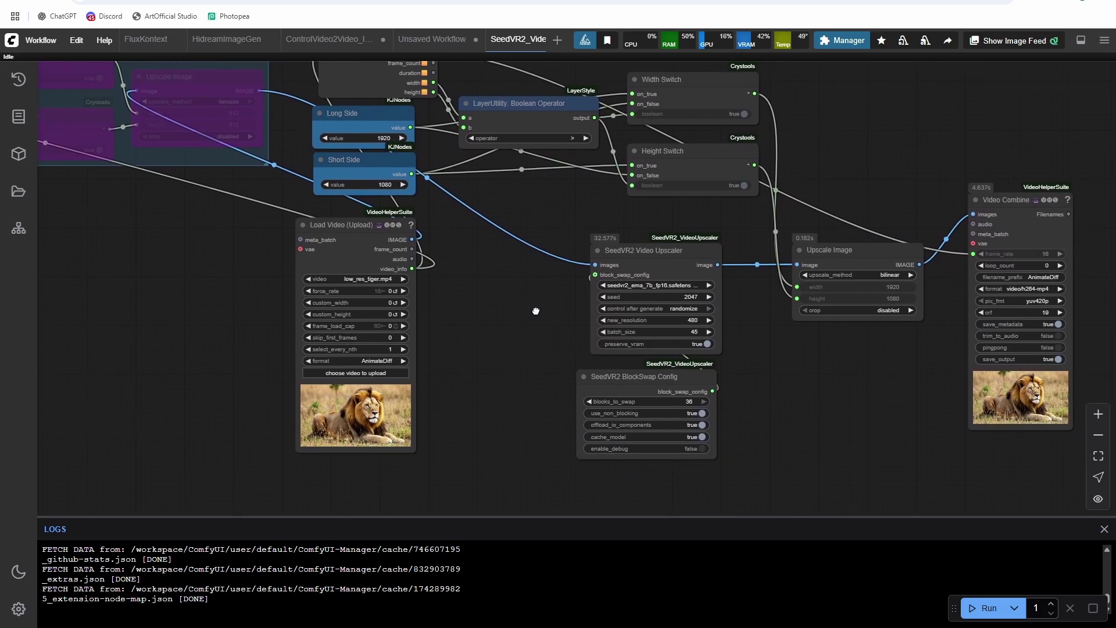
scroll(525, 303, "up", 2)
scroll(525, 302, "left", 1)
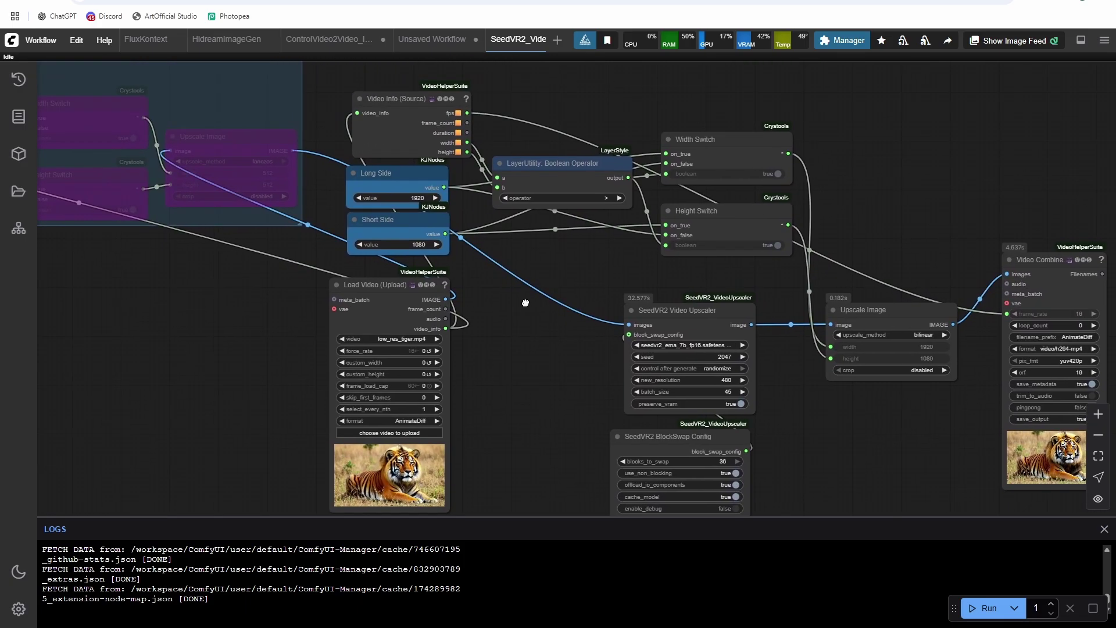
scroll(525, 303, "down", 2)
scroll(487, 283, "right", 2)
scroll(507, 292, "up", 1)
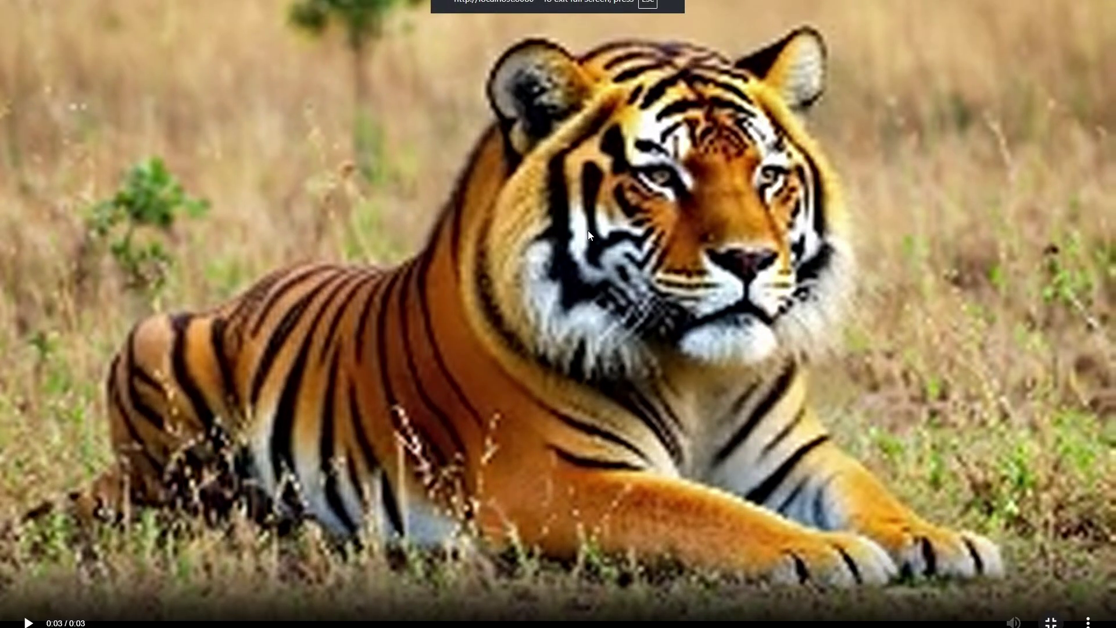
Step: Leave the fullscreen tiger playback and bring up the Video Combine output's options
key("Escape")
left_click(668, 290)
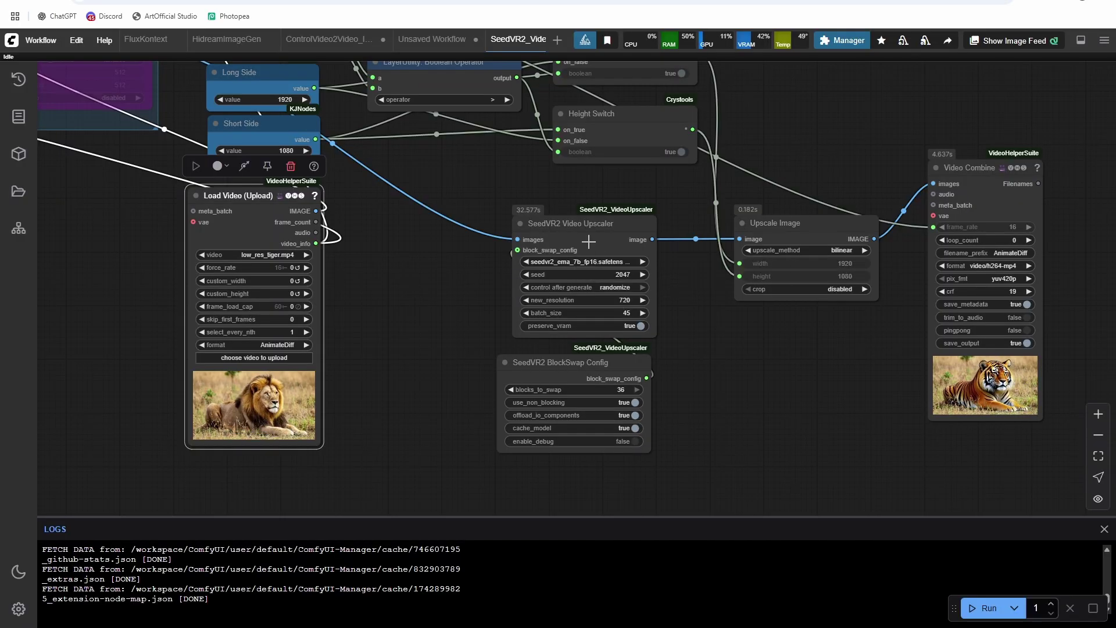
left_click(574, 226)
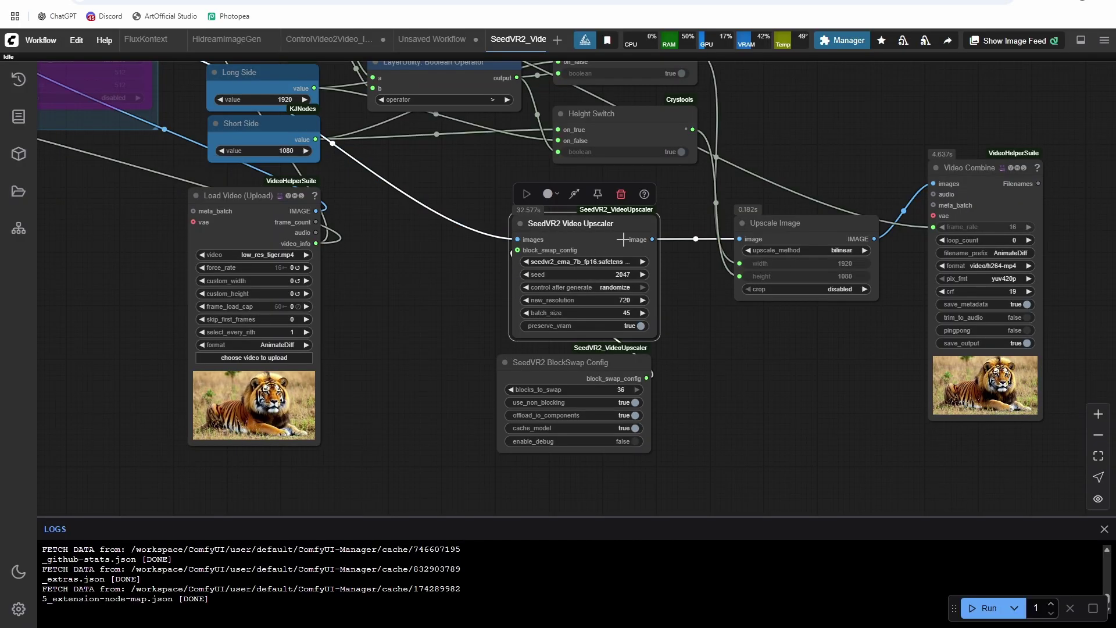
left_click(826, 225)
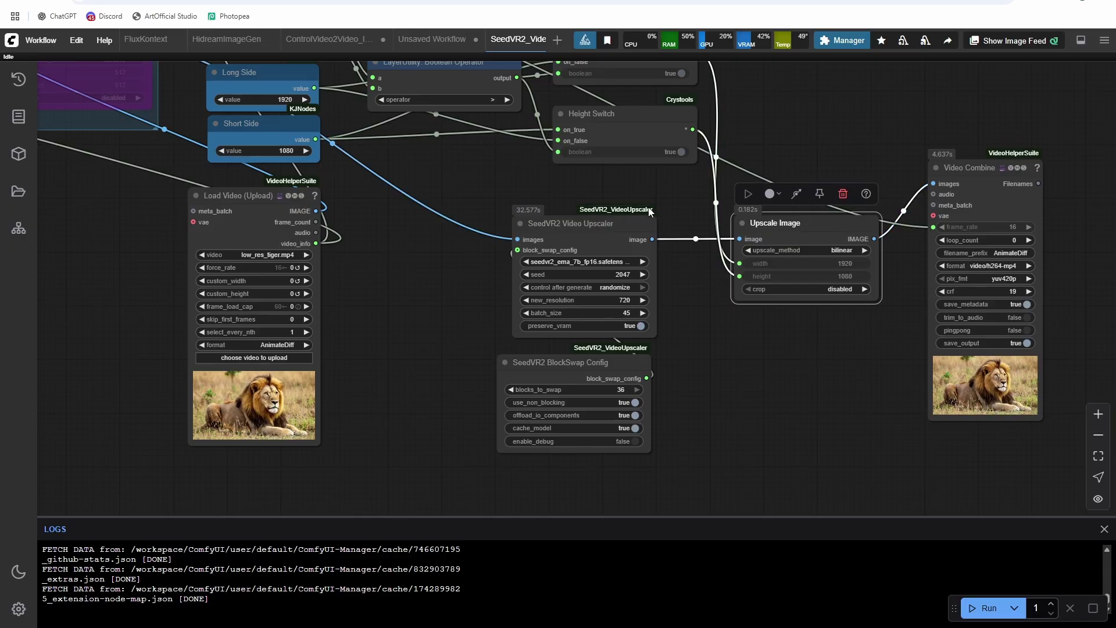
left_click(678, 199)
left_click_drag(678, 199, 601, 186)
right_click(886, 224)
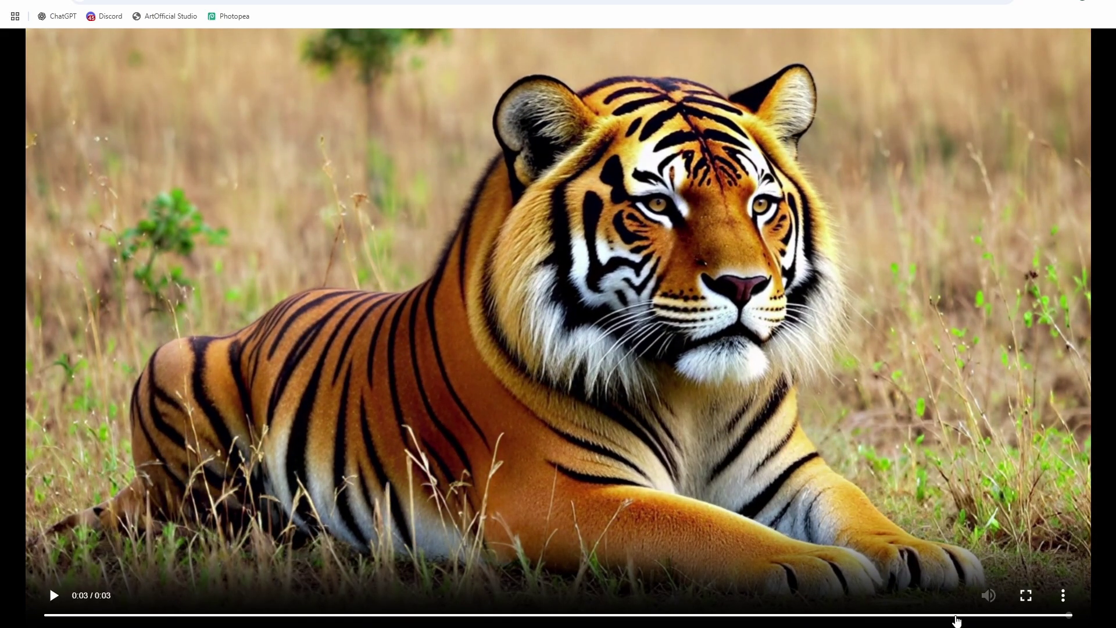
Step: Rewind the 720 tiger output to 0:02 and replay the lion-to-tiger morph
left_click_drag(769, 622, 763, 624)
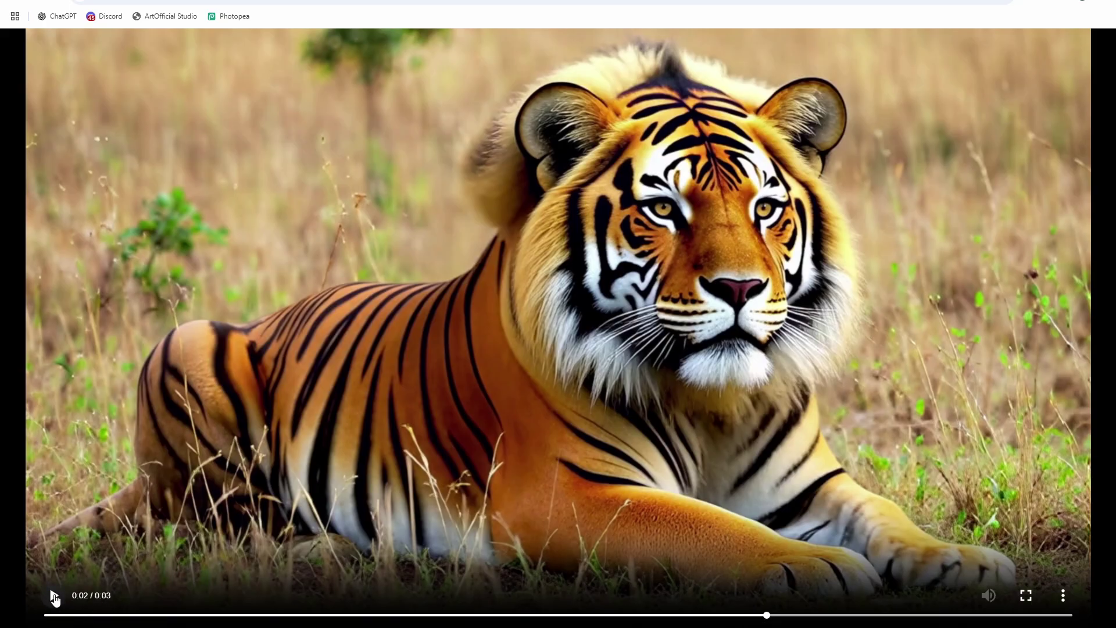
left_click(54, 596)
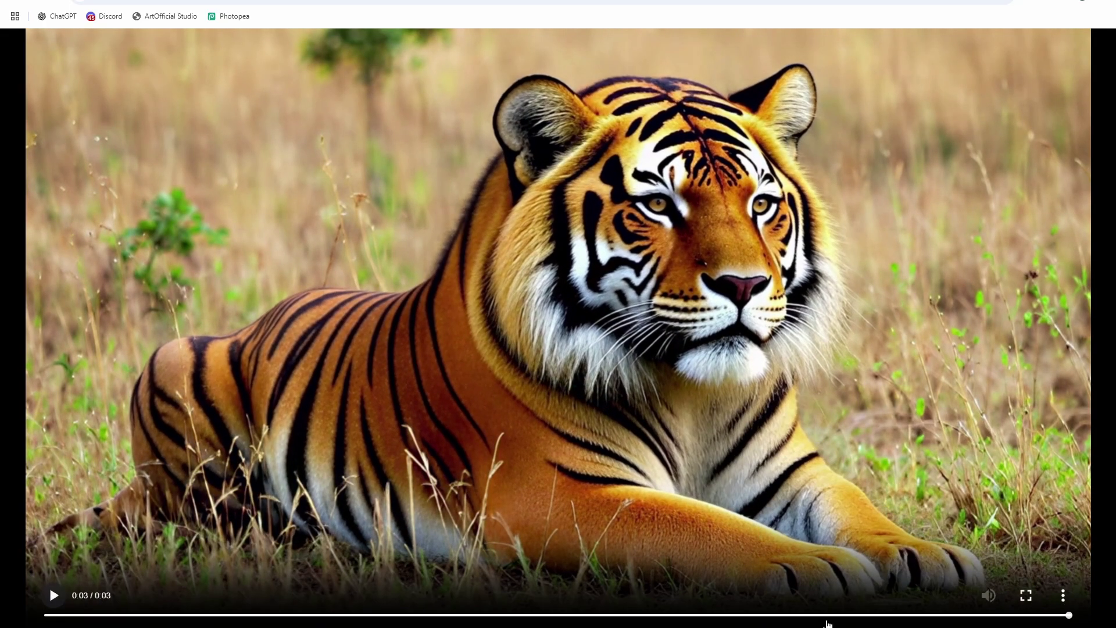
left_click(758, 620)
left_click(53, 596)
Step: Switch the upscaler model to seedvr2_ema_7b_fp8_e4m3fn and rerun the workflow
key("ctrl+w")
left_click(525, 247)
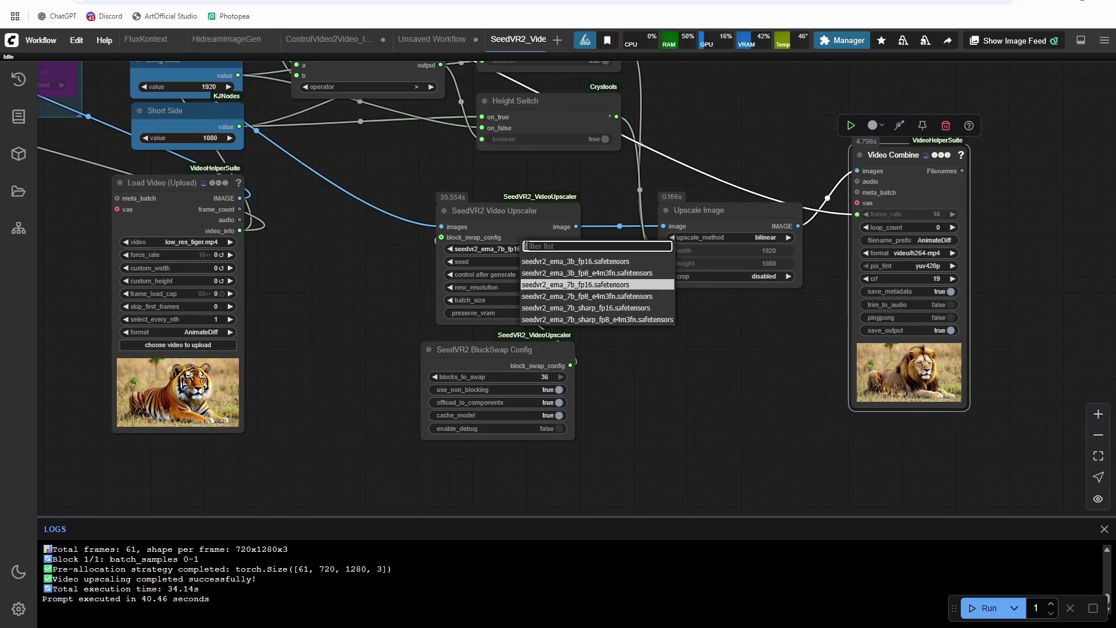
left_click(561, 294)
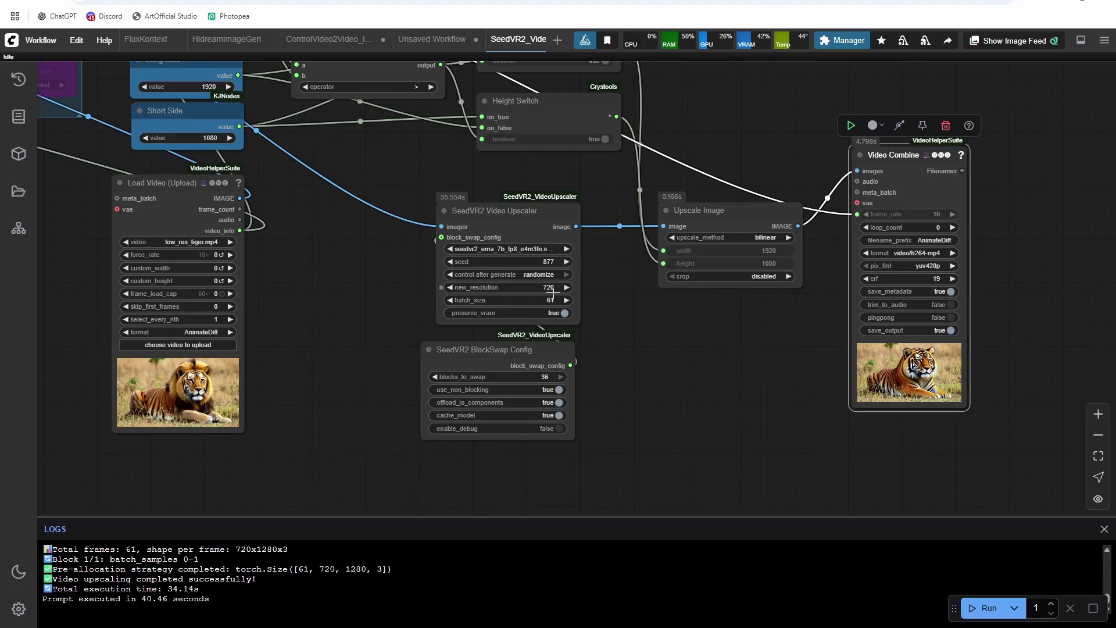
key("ctrl+Return")
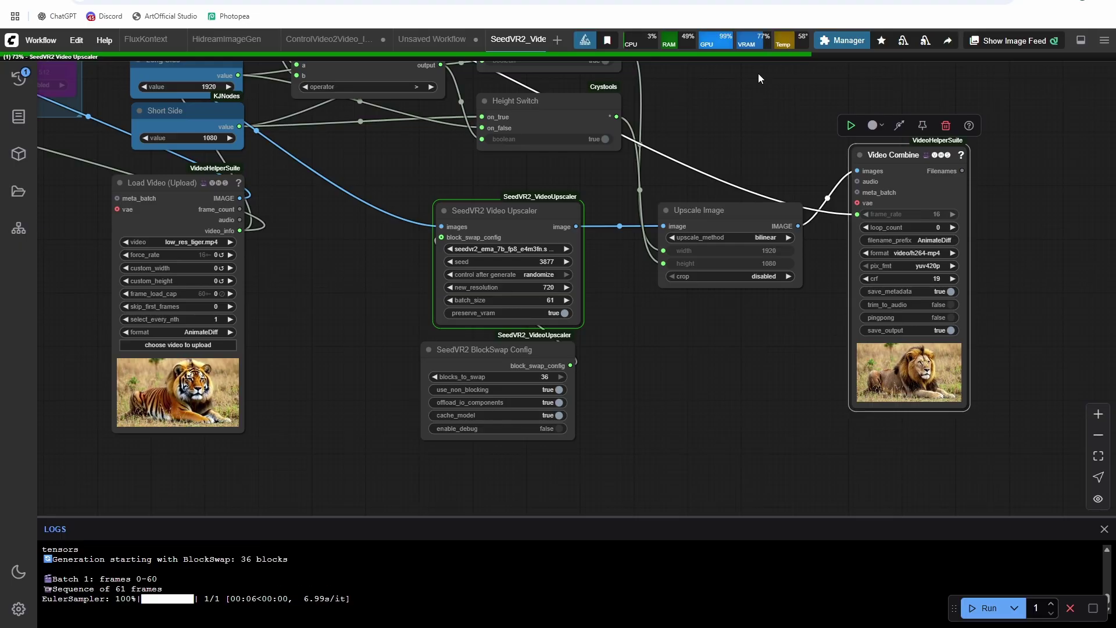
mouse_move(758, 45)
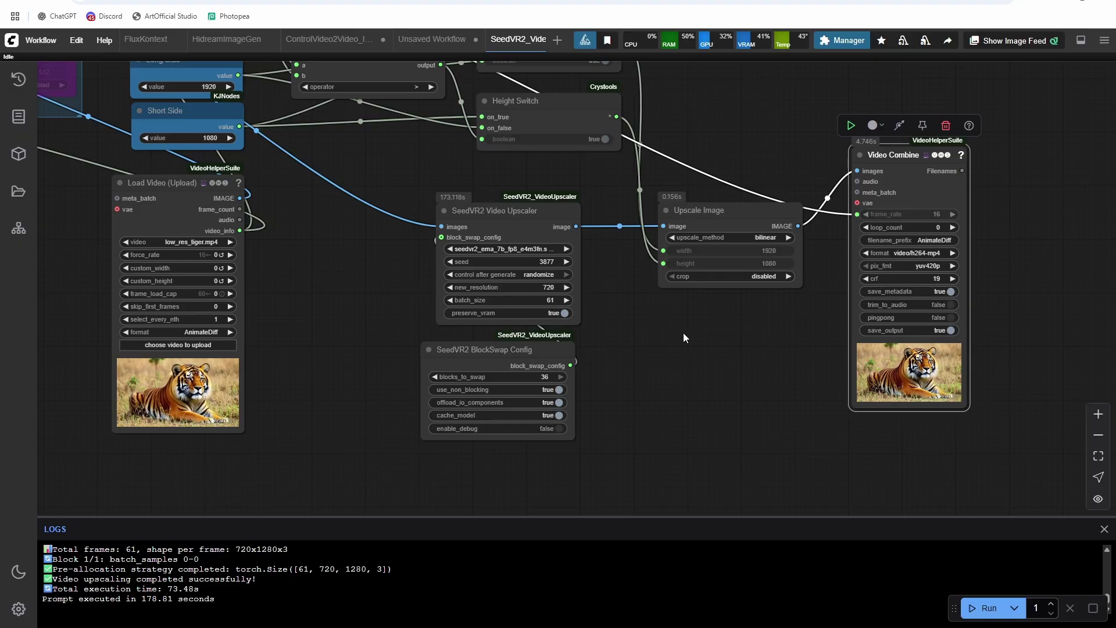
Step: Open the new tiger output video and replay it from the start
left_click(924, 375)
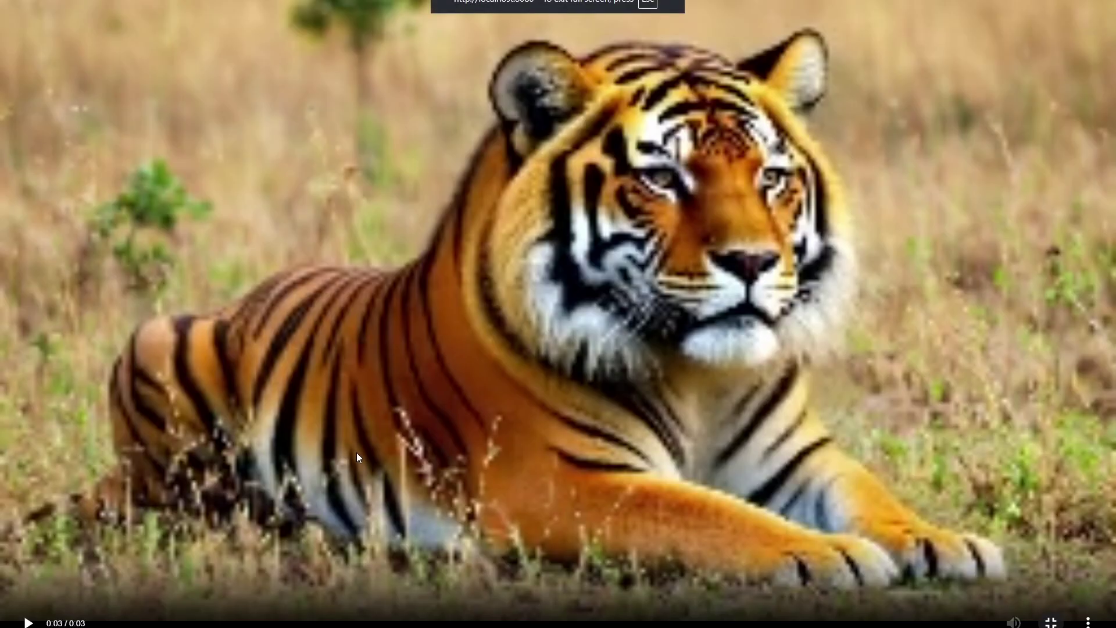
left_click(357, 452)
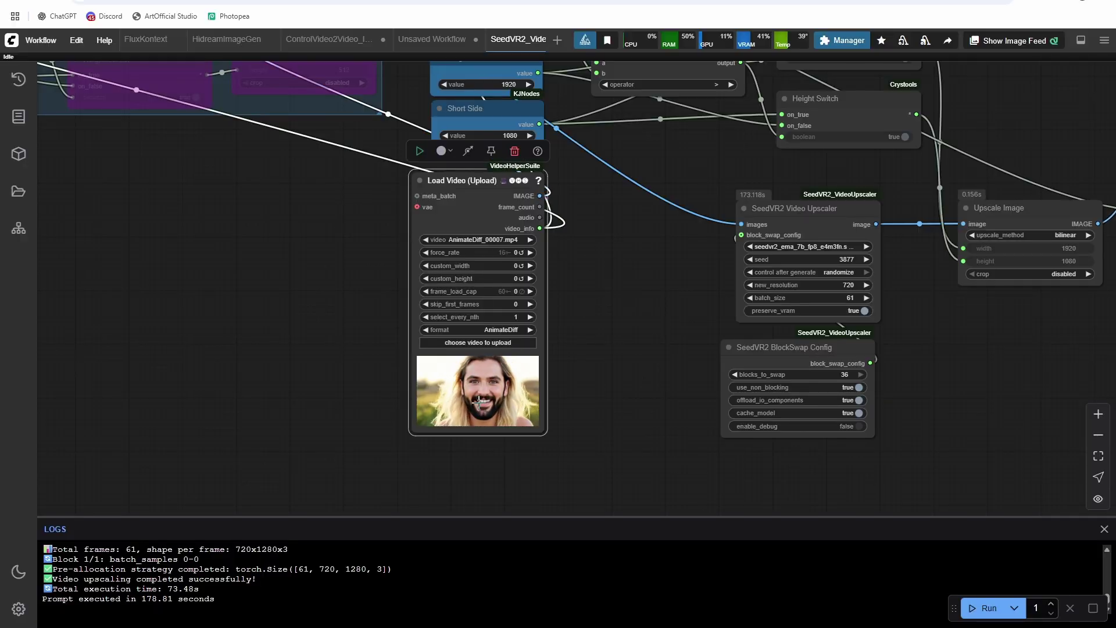
Step: Set all nodes in the 'Turn on for Upscaling 480p/720p Videos' group to Always
right_click(479, 403)
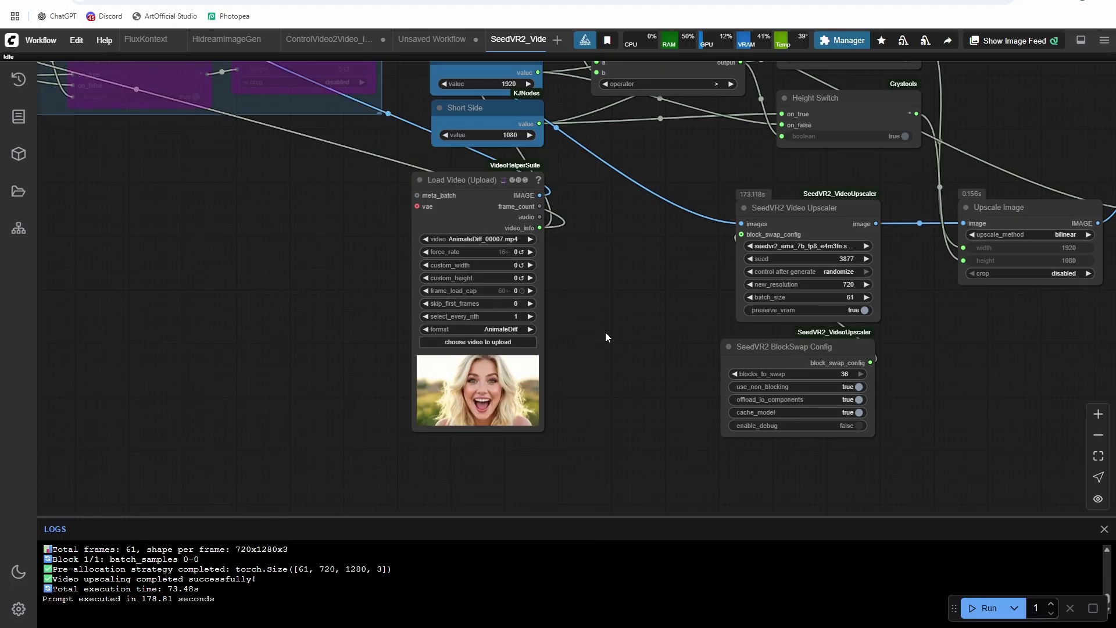
scroll(605, 333, "left", 5)
scroll(730, 322, "up", 3)
scroll(730, 322, "left", 3)
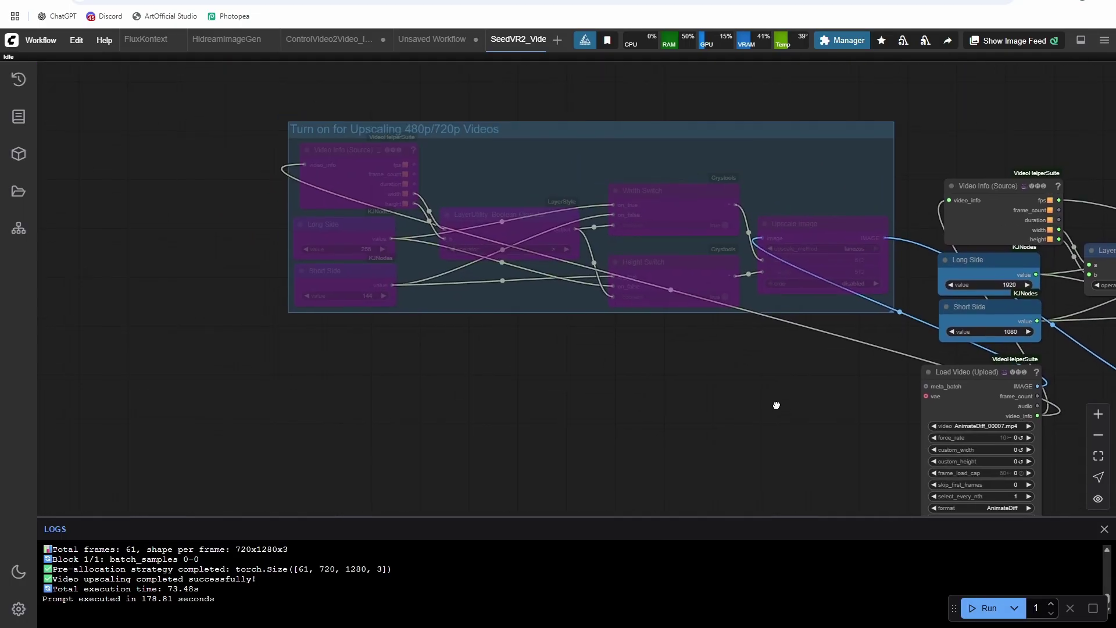
left_click(437, 131)
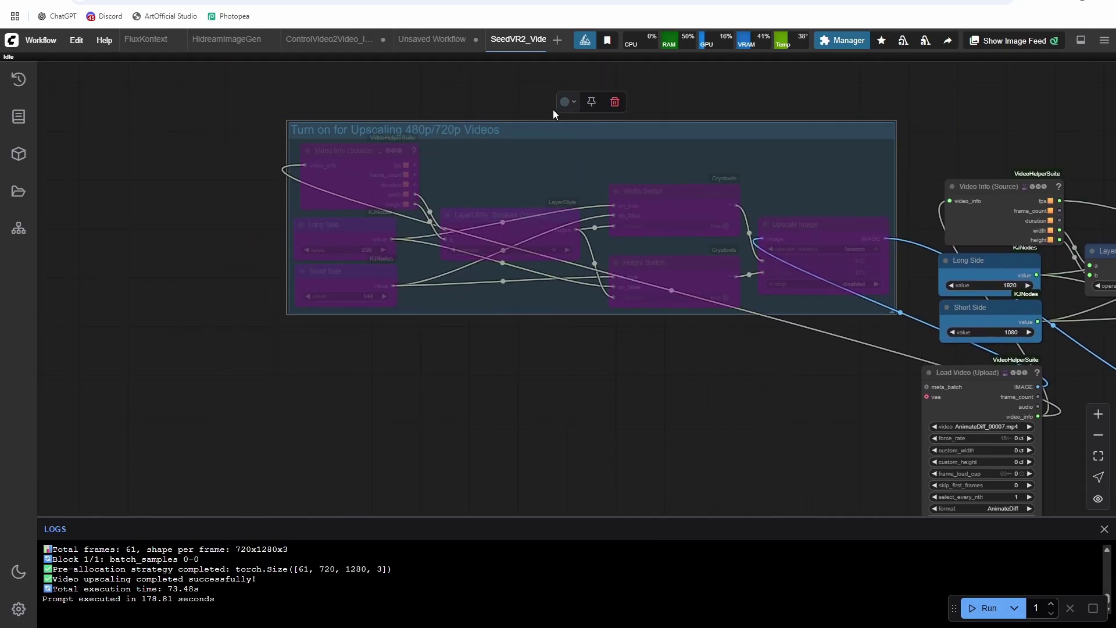
left_click_drag(609, 453, 529, 478)
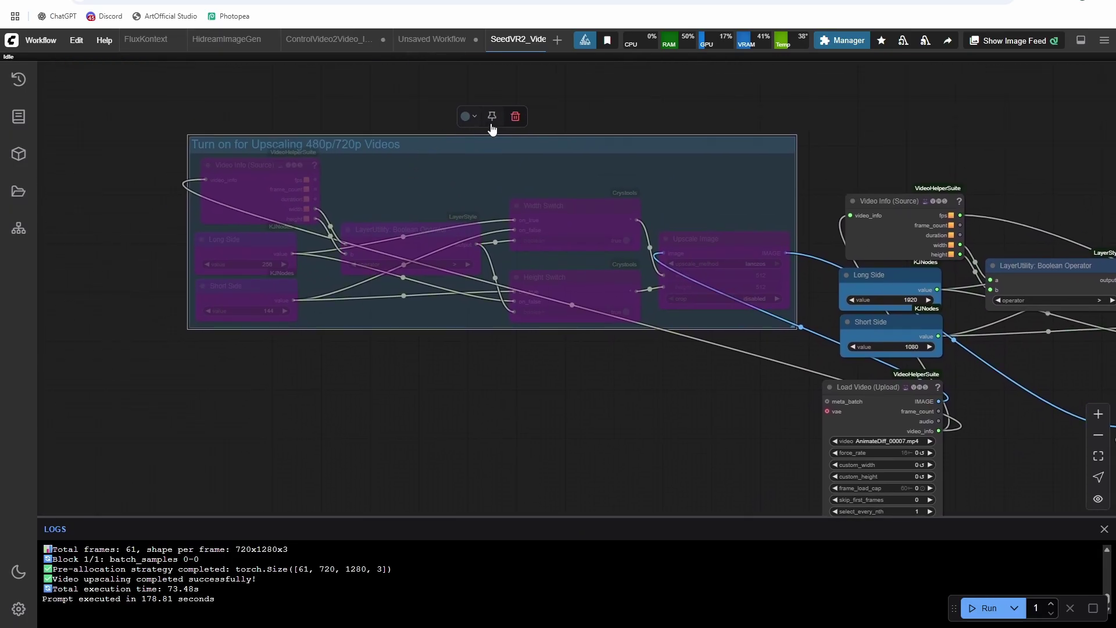
right_click(423, 152)
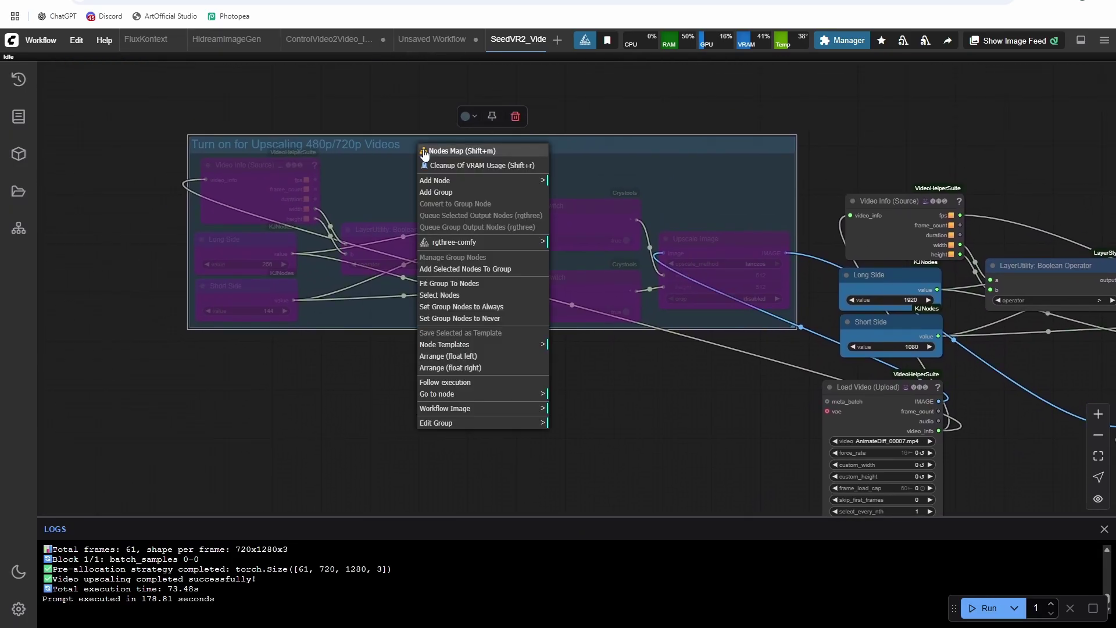
left_click(479, 308)
Step: Pan across the Load Video, upscaler, Upscale Image and Video Combine nodes to check them
left_click_drag(684, 425, 565, 314)
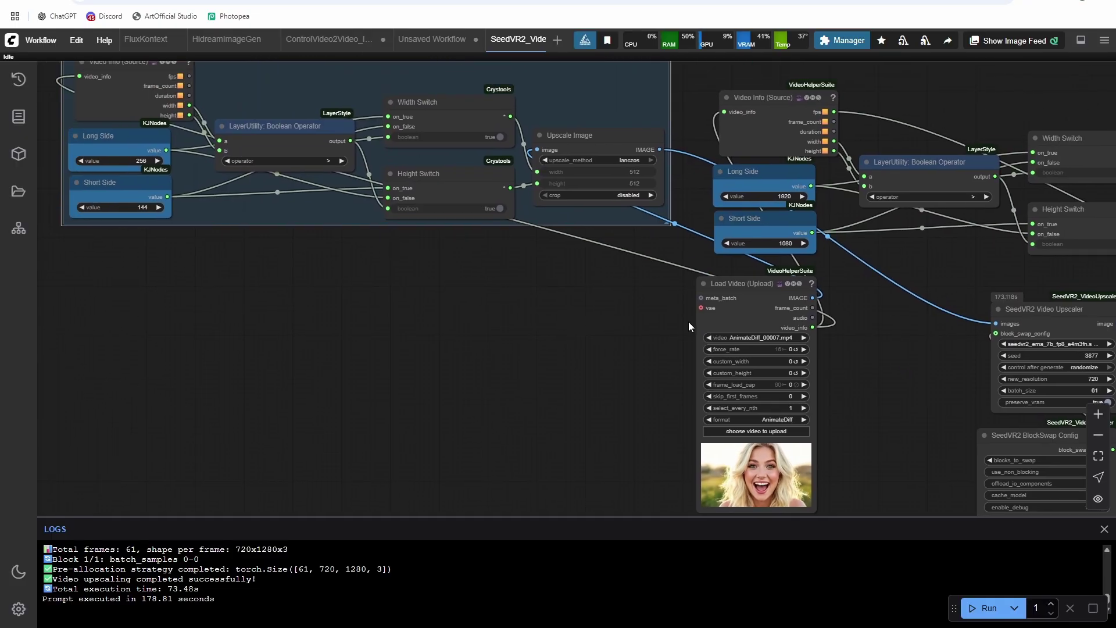
left_click_drag(925, 273, 504, 304)
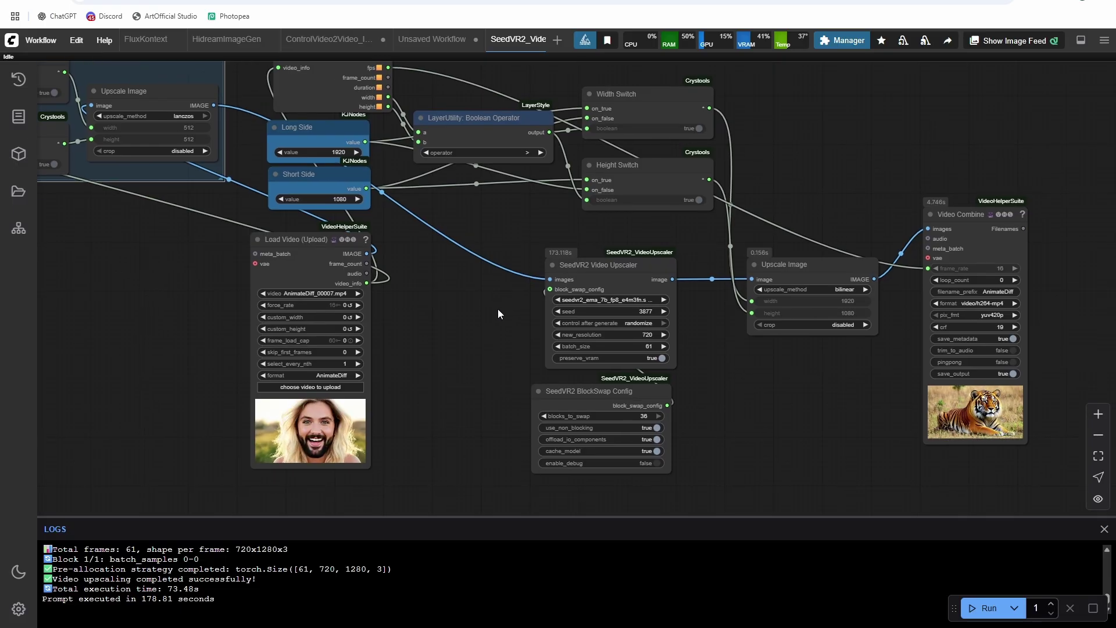
scroll(366, 448, "up", 10)
scroll(627, 378, "down", 8)
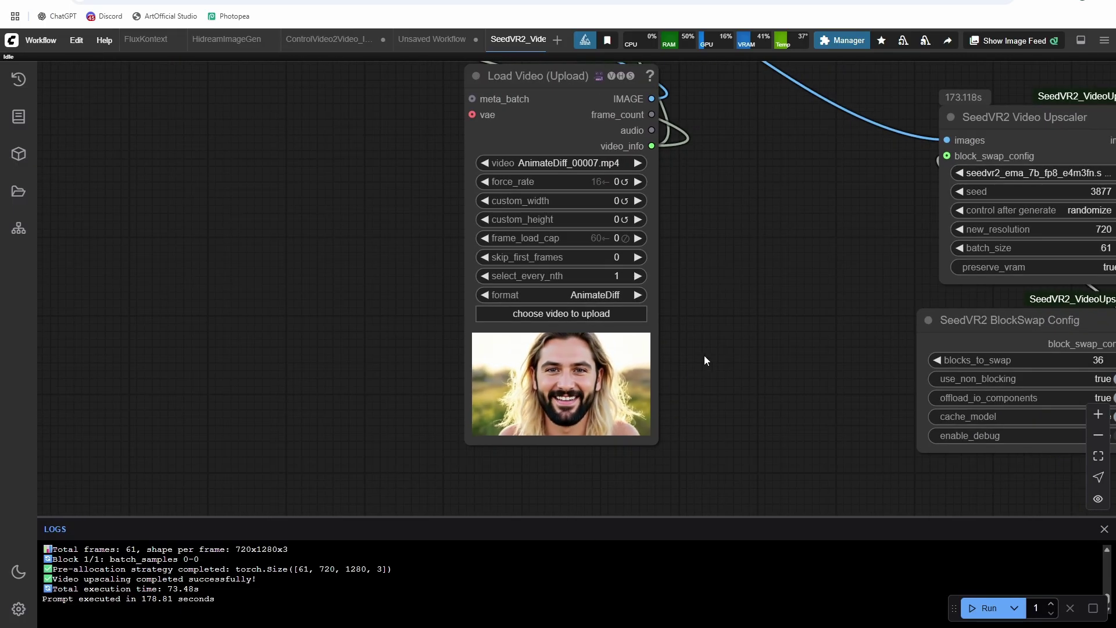
Step: Bring the whole workflow into view and exit the fullscreen face clip playback
left_click_drag(704, 355, 403, 356)
scroll(438, 291, "down", 3)
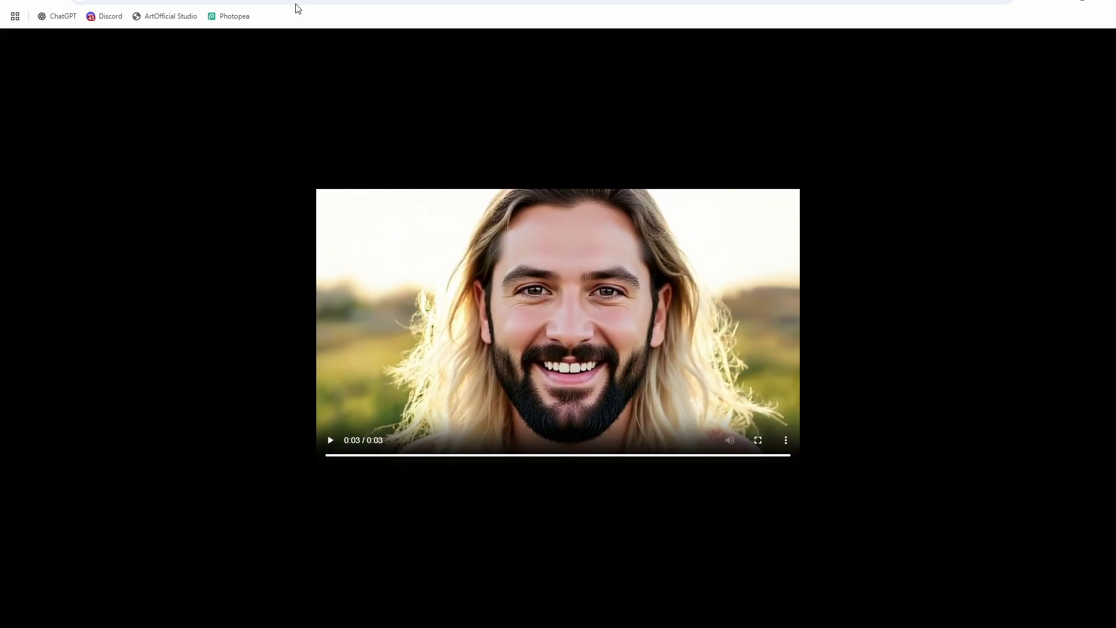
key("Escape")
Step: Bring up the Video Combine options to view the 1920×1080 face upscale
right_click(869, 450)
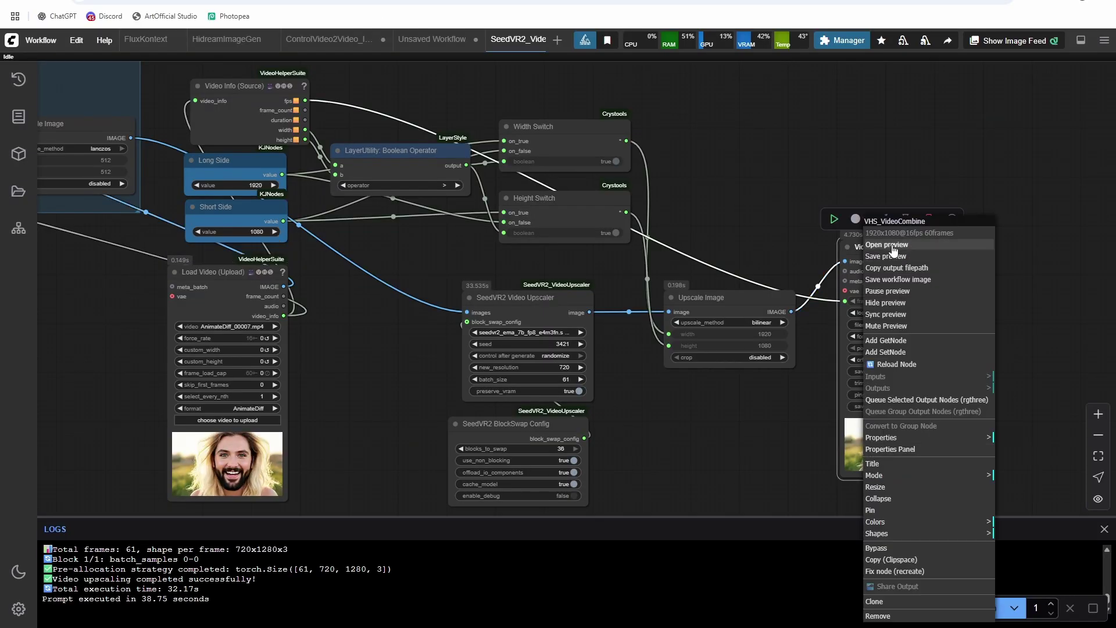